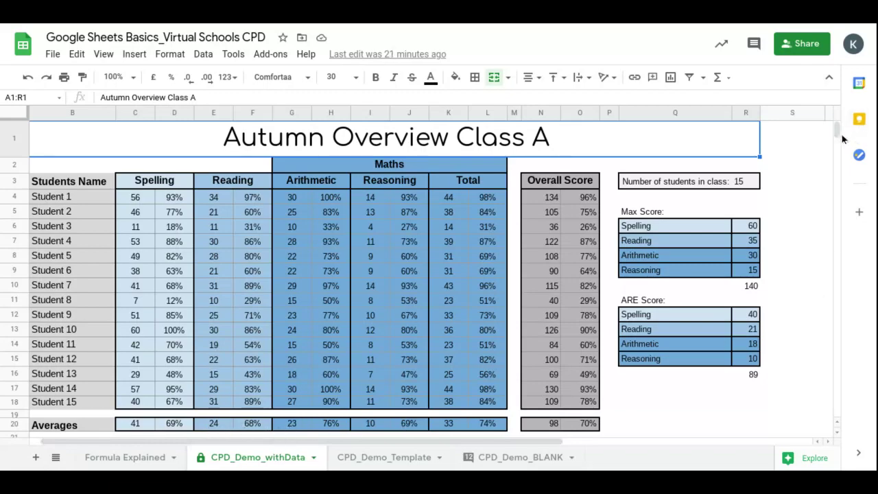
Review the completed class overview, from the student scores down to the Averages and ARE or ABOVE rows, plus the Max Score and ARE Score tables
{"action": "left_click_drag", "start_coordinate": [837, 133], "coordinate": [837, 133]}
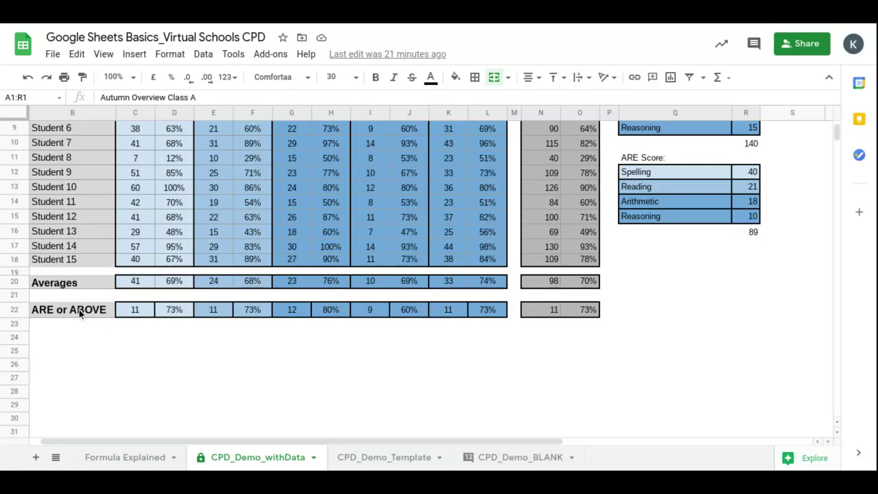
{"action": "left_click_drag", "start_coordinate": [839, 135], "coordinate": [838, 137]}
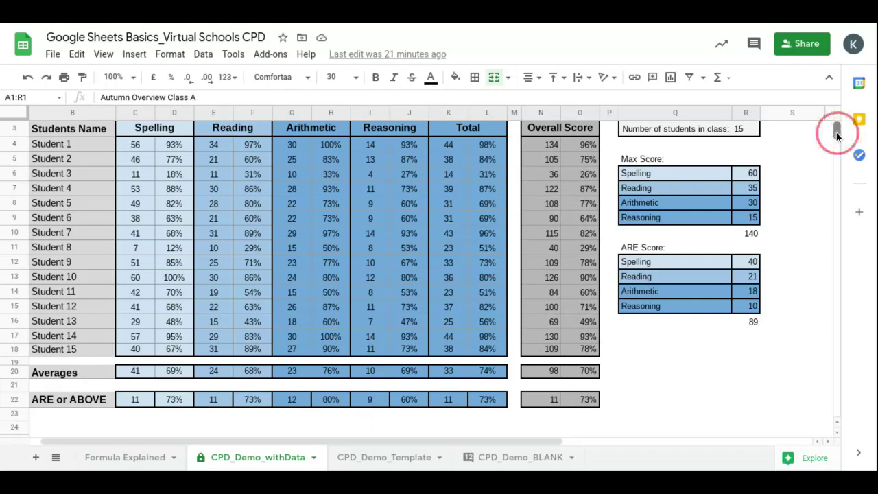
{"action": "left_click_drag", "start_coordinate": [836, 136], "coordinate": [836, 131]}
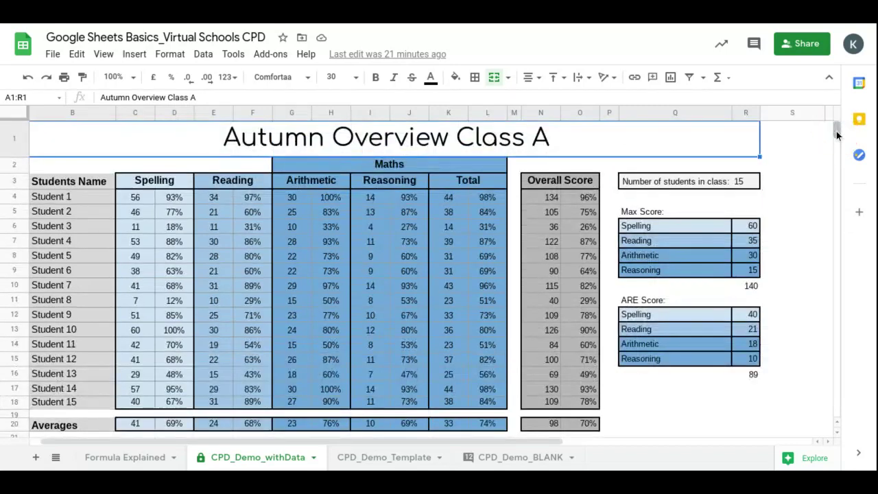
{"action": "left_click", "coordinate": [700, 388]}
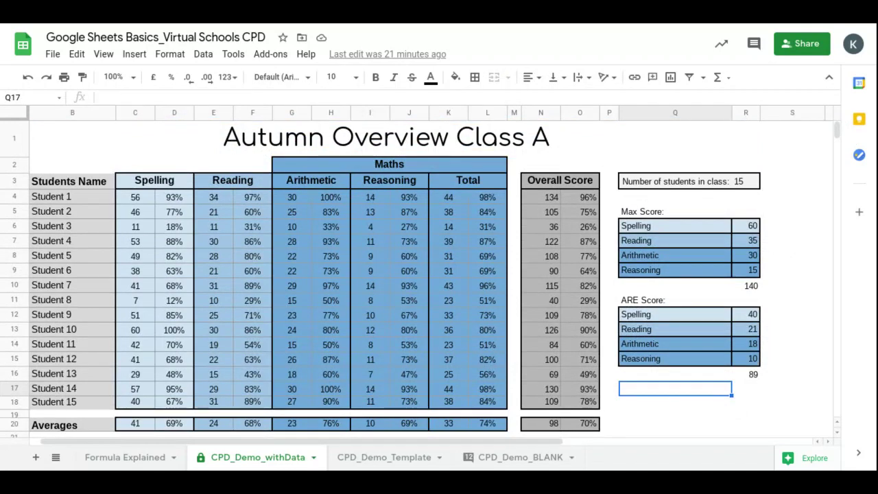
{"action": "left_click", "coordinate": [739, 316]}
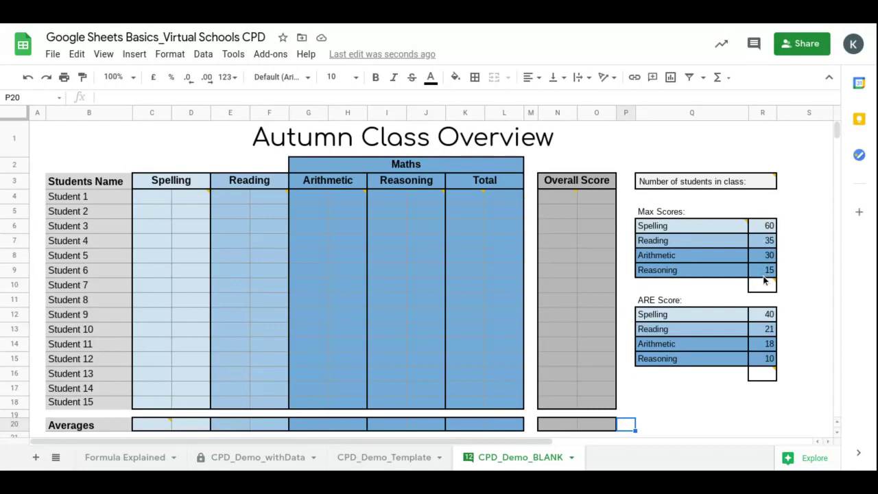
Total the Max Scores in cell R10 of the CPD_Demo_BLANK sheet with the formula =sum(R6:R9)
{"action": "mouse_move", "coordinate": [766, 291]}
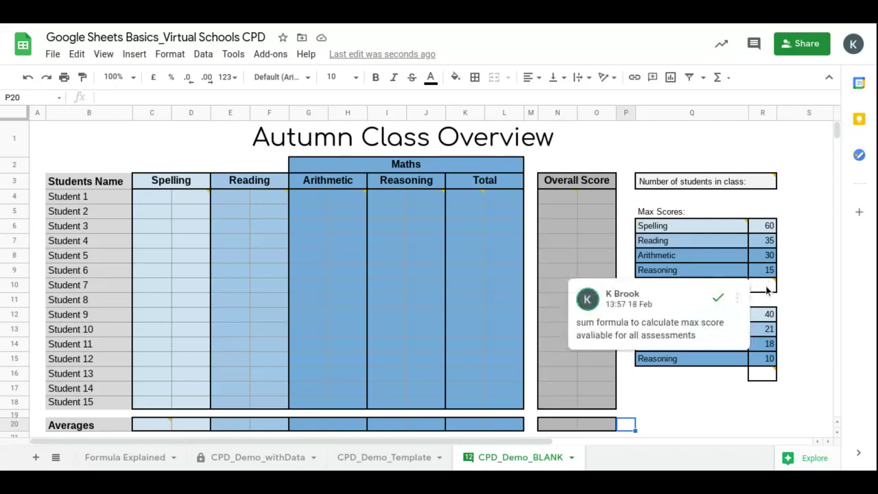
{"action": "left_click", "coordinate": [766, 291]}
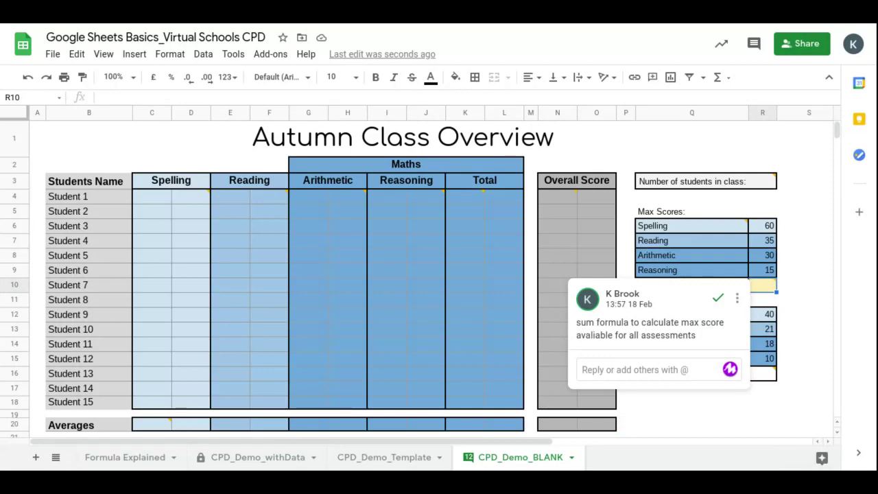
{"action": "type", "text": "="}
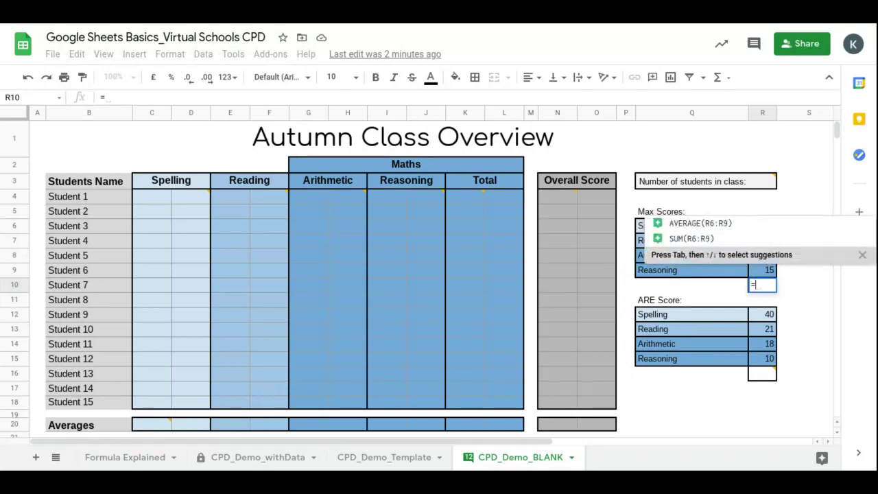
{"action": "type", "text": "sum"}
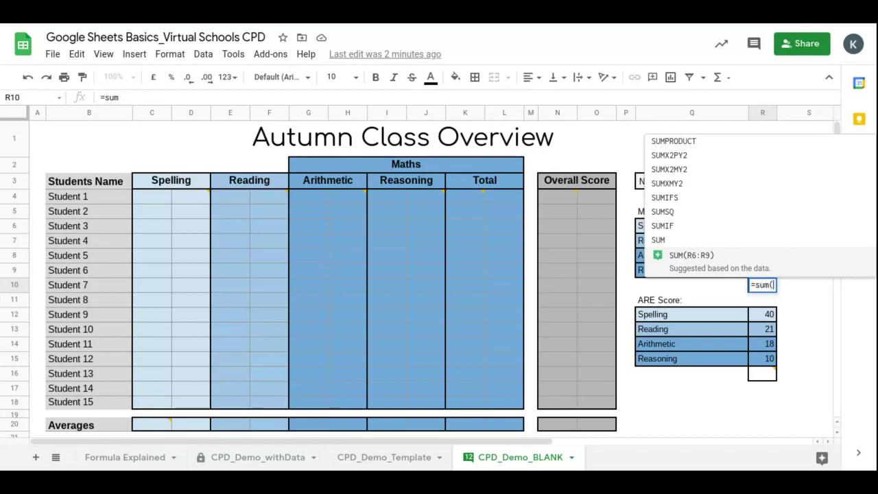
{"action": "type", "text": "("}
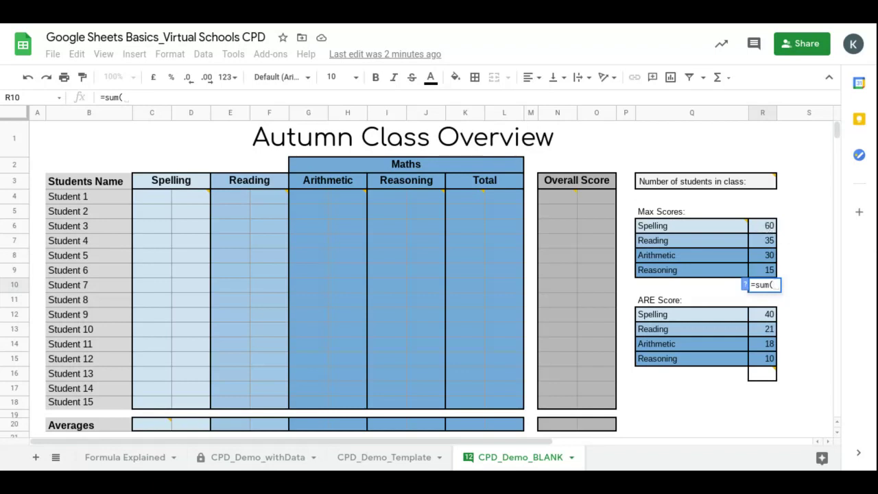
{"action": "left_click_drag", "start_coordinate": [765, 226], "coordinate": [772, 277]}
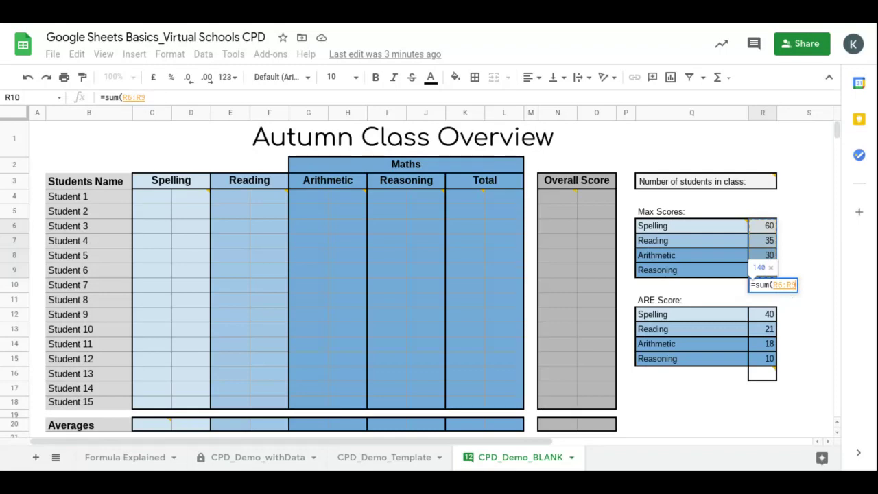
{"action": "type", "text": ")"}
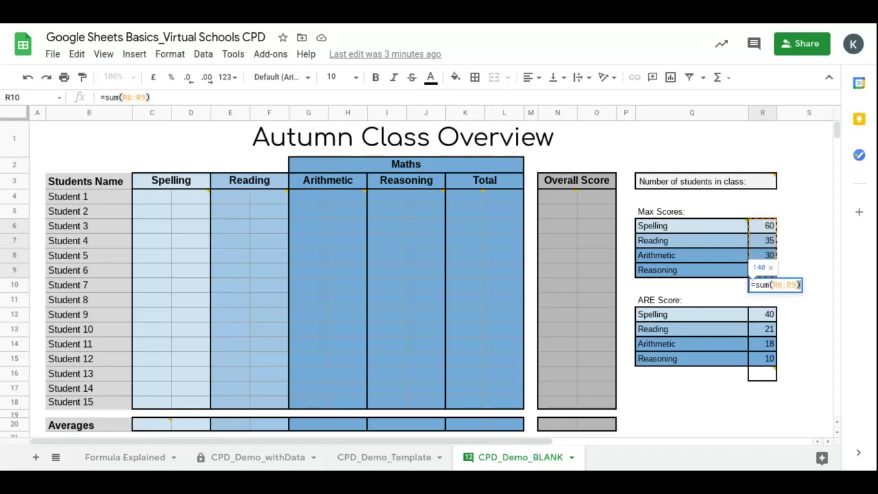
{"action": "key", "text": "Return"}
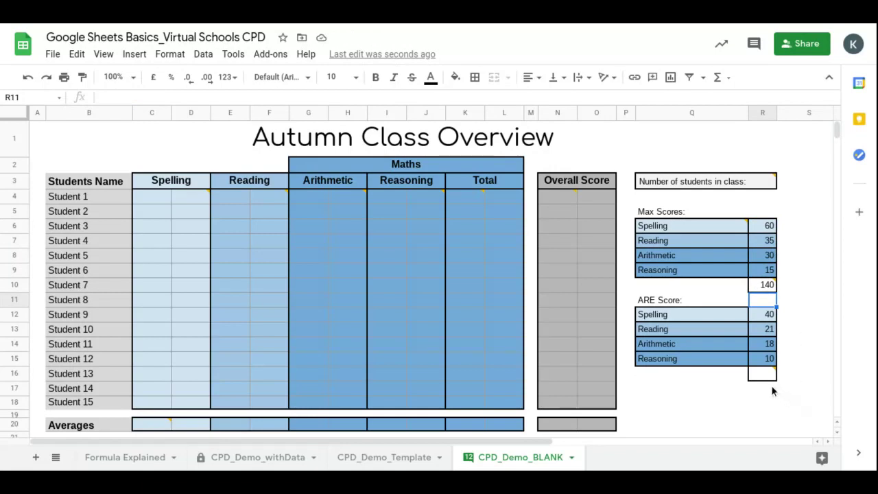
Total the ARE scores for all assessments in cell R16 with the formula =sum(R12:R15)
{"action": "mouse_move", "coordinate": [772, 377]}
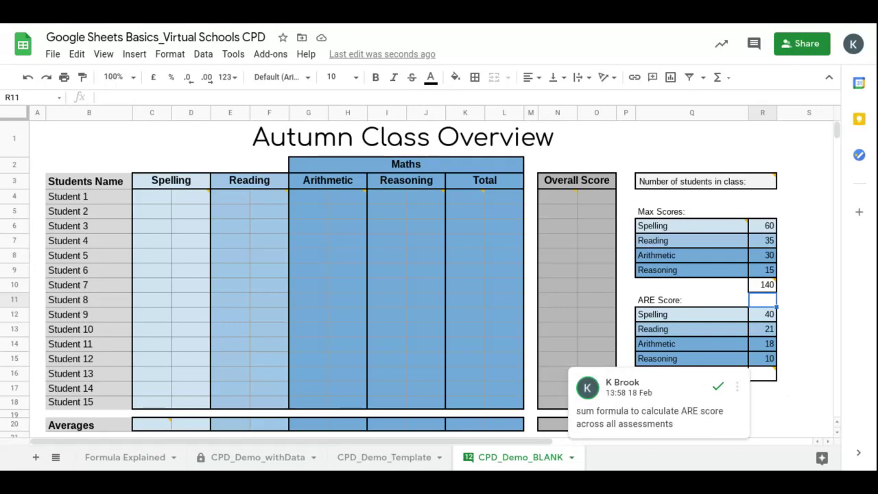
{"action": "left_click", "coordinate": [771, 380]}
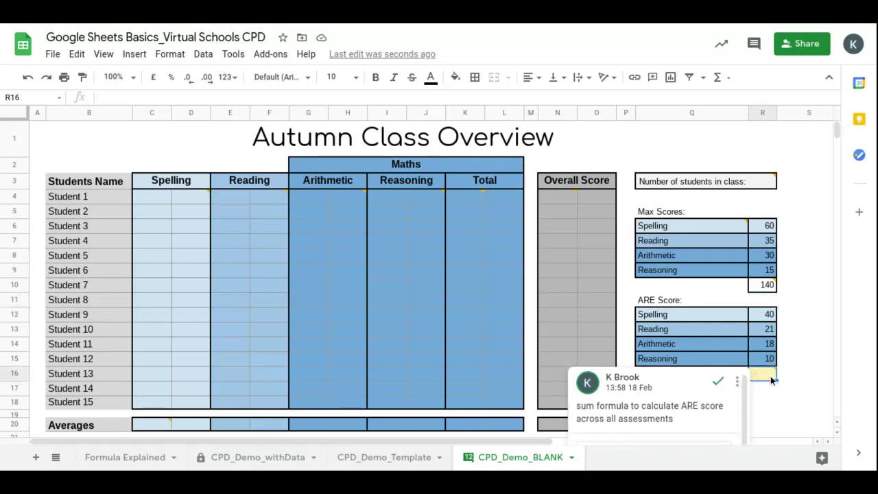
{"action": "type", "text": "="}
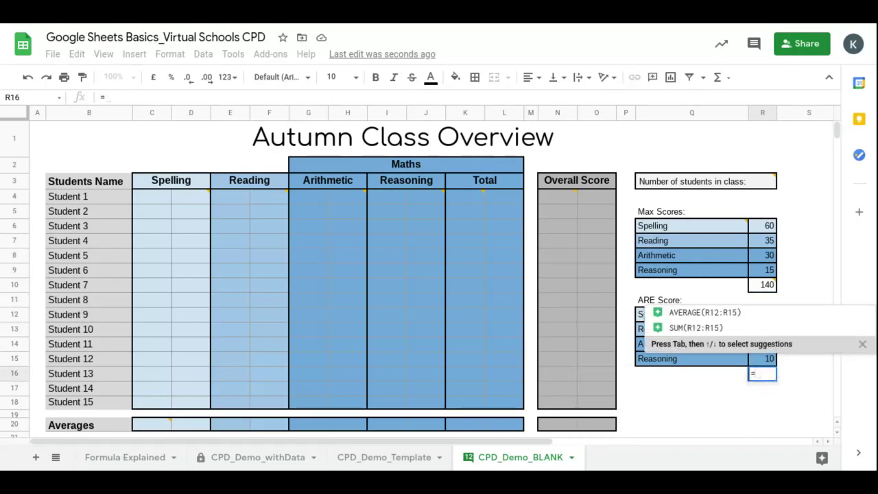
{"action": "type", "text": "sum"}
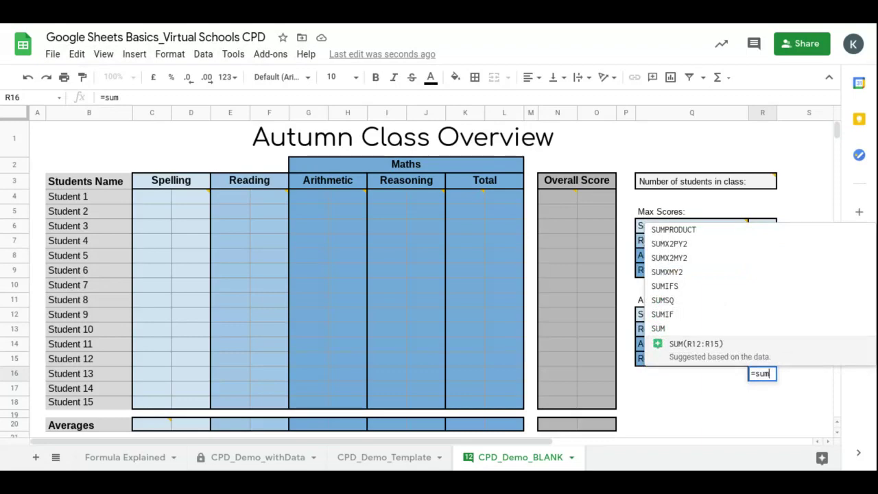
{"action": "type", "text": "("}
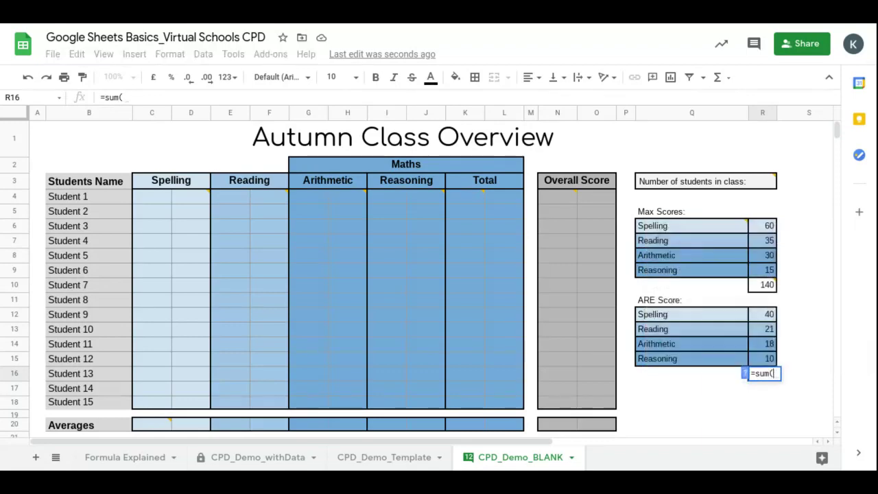
{"action": "left_click", "coordinate": [758, 316]}
{"action": "left_click_drag", "start_coordinate": [759, 315], "coordinate": [765, 364]}
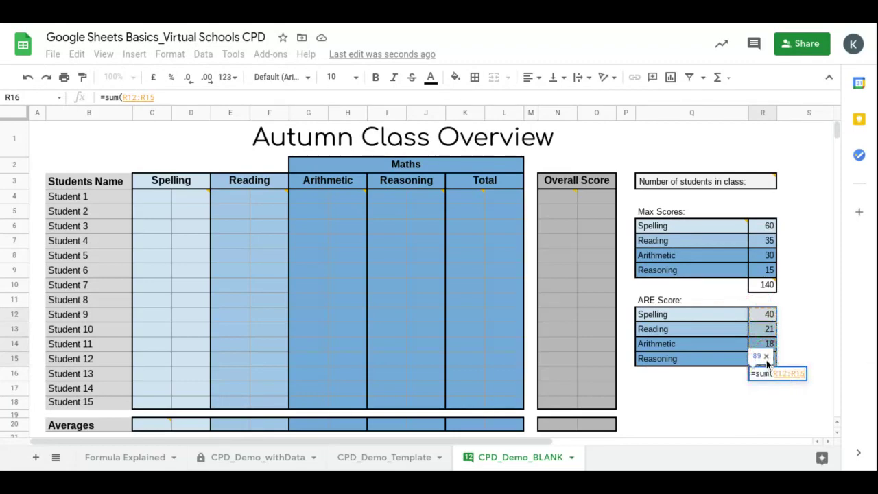
{"action": "type", "text": ")"}
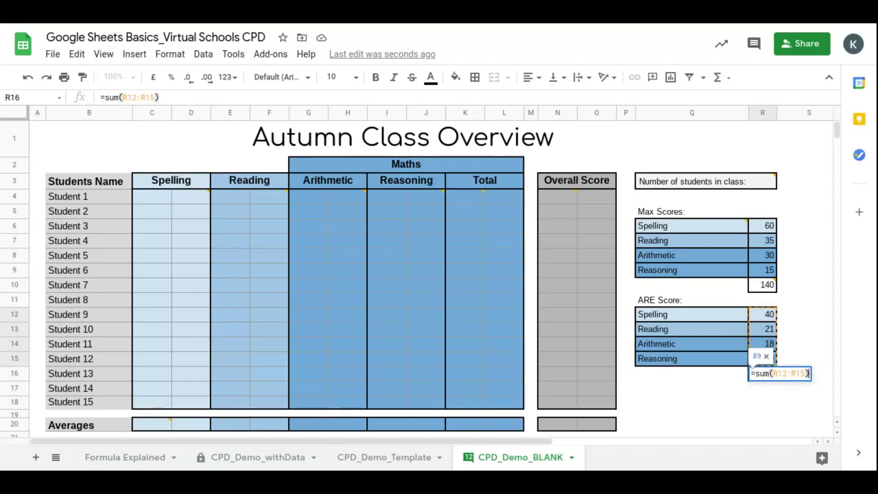
{"action": "key", "text": "Return"}
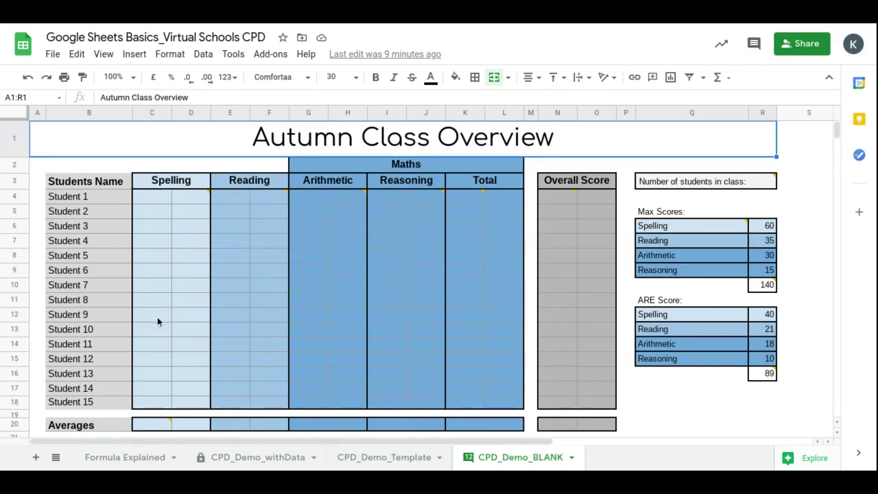
Copy the Spelling scores C4:C18 from the CPD_Demo_withData sheet into the CPD_Demo_BLANK sheet starting at C4
{"action": "left_click", "coordinate": [355, 459]}
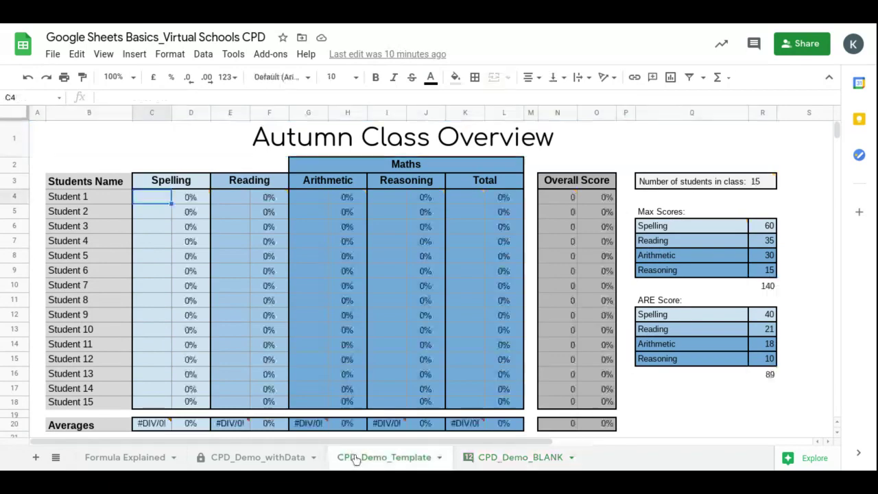
{"action": "left_click", "coordinate": [272, 459]}
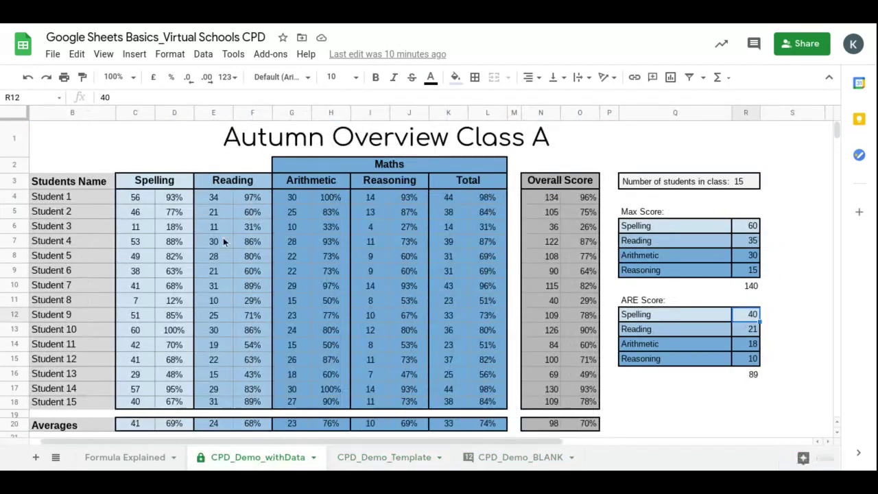
{"action": "left_click_drag", "start_coordinate": [135, 197], "coordinate": [135, 410]}
{"action": "key", "text": "ctrl+c"}
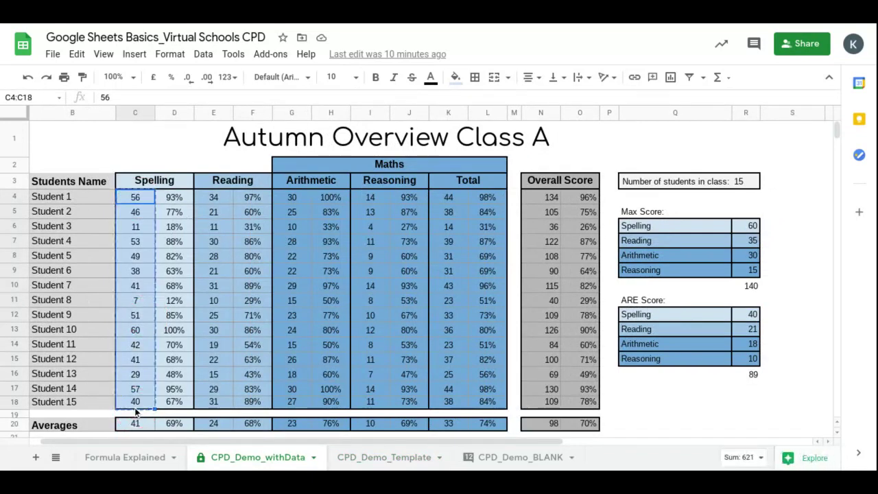
{"action": "left_click", "coordinate": [523, 464]}
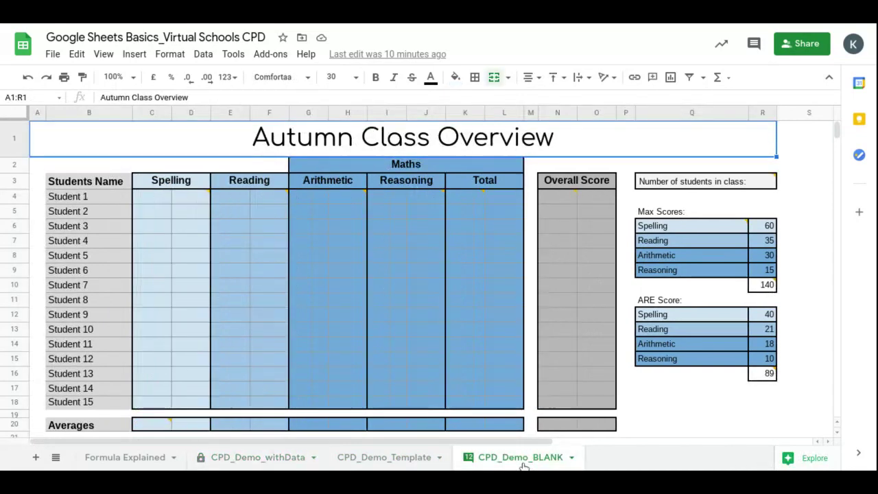
{"action": "left_click", "coordinate": [164, 198]}
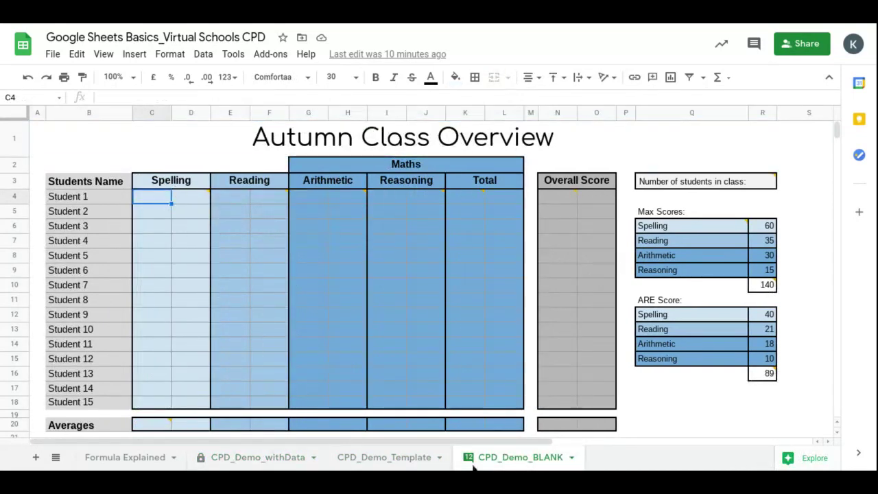
{"action": "key", "text": "ctrl+v"}
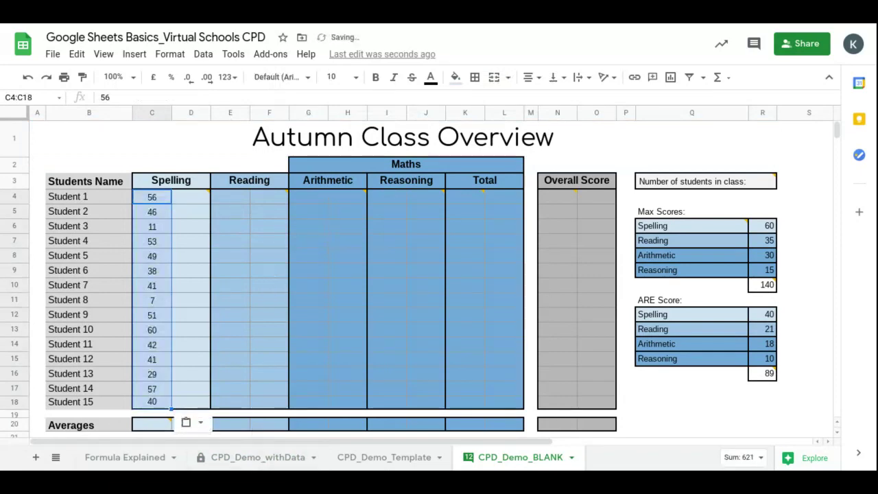
Calculate Student 1's Spelling percentage in D4 by dividing the score by the maximum Spelling score with =C4/R6
{"action": "left_click", "coordinate": [187, 199]}
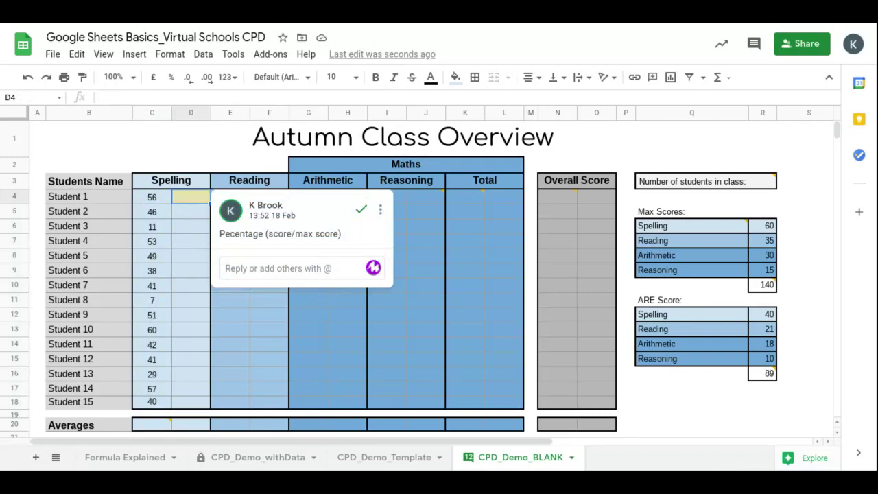
{"action": "type", "text": "="}
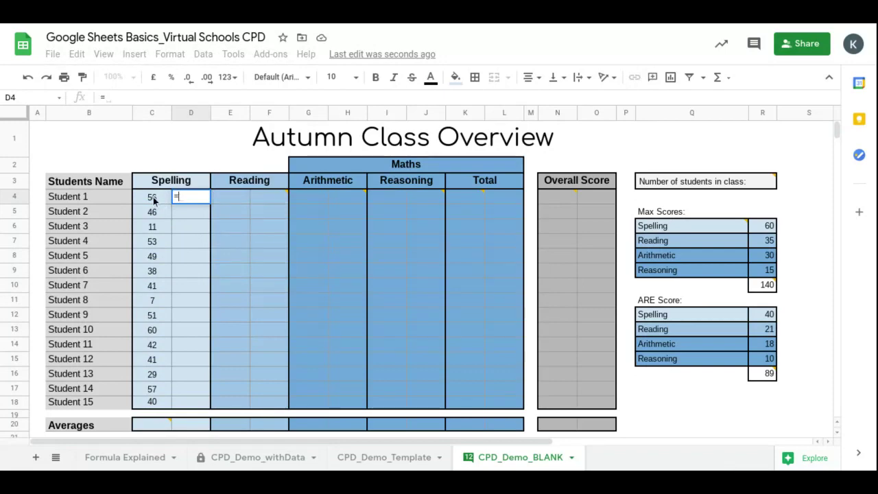
{"action": "left_click", "coordinate": [154, 200]}
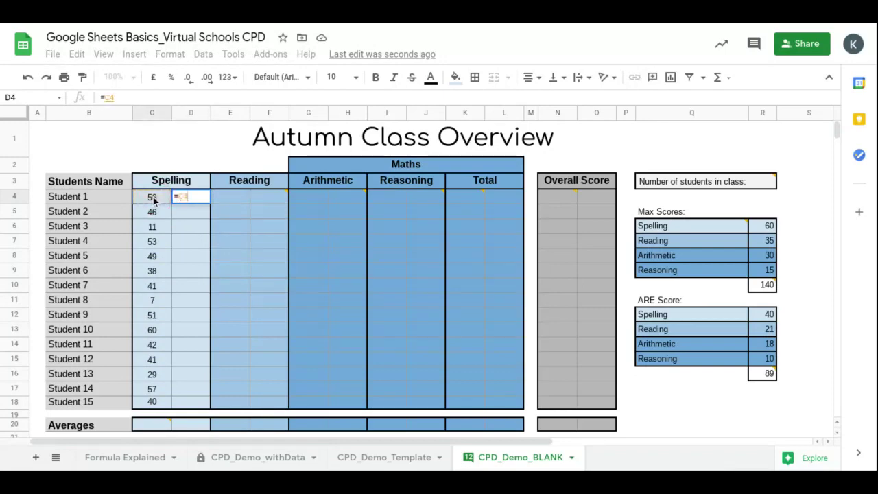
{"action": "left_click", "coordinate": [768, 229]}
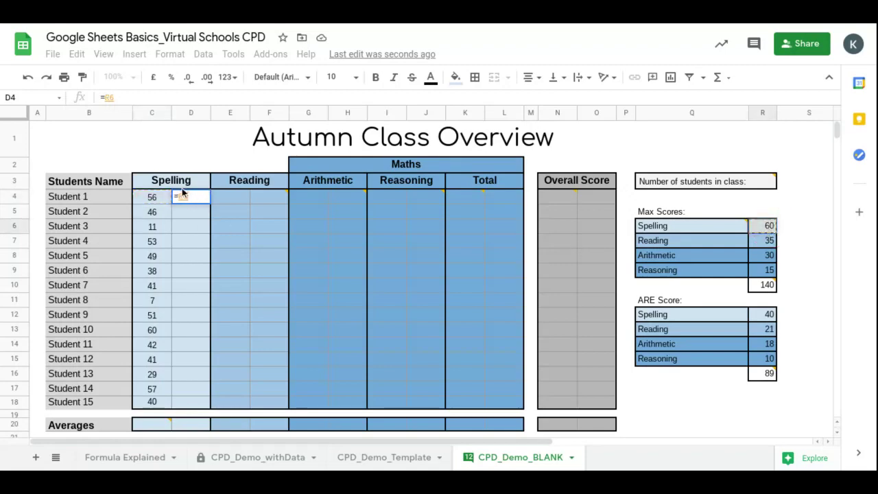
{"action": "left_click", "coordinate": [157, 198]}
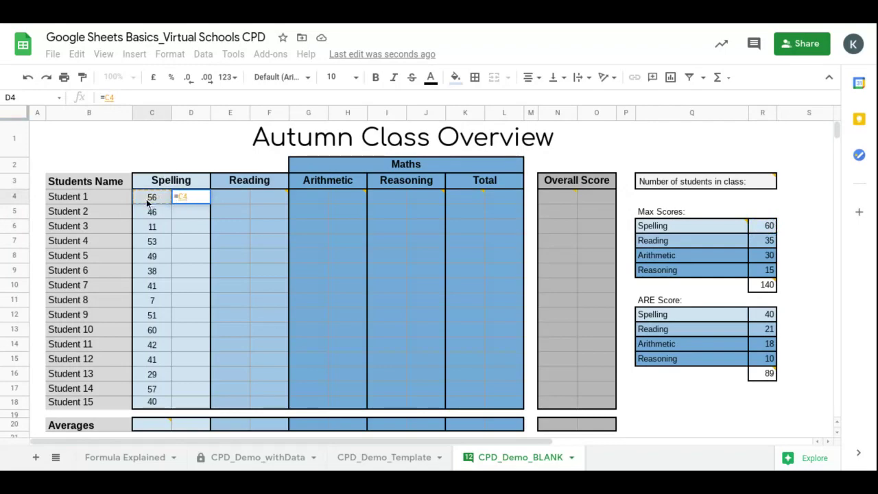
{"action": "type", "text": "/"}
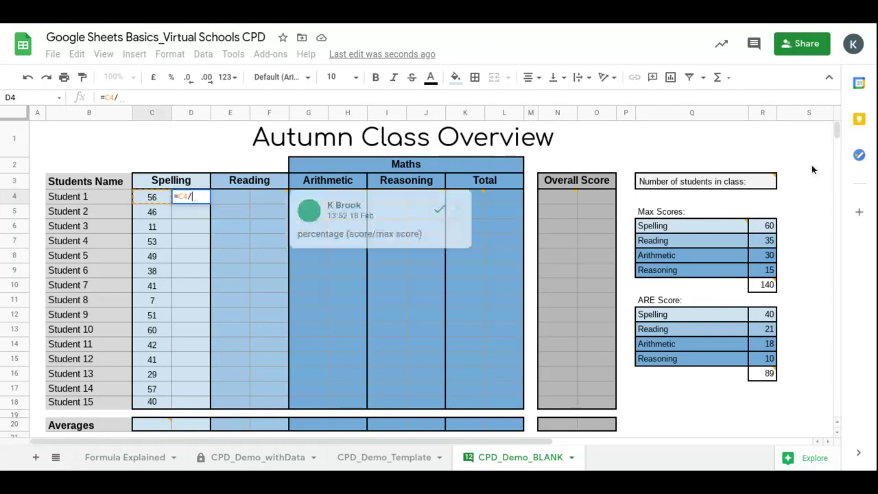
{"action": "left_click", "coordinate": [766, 233]}
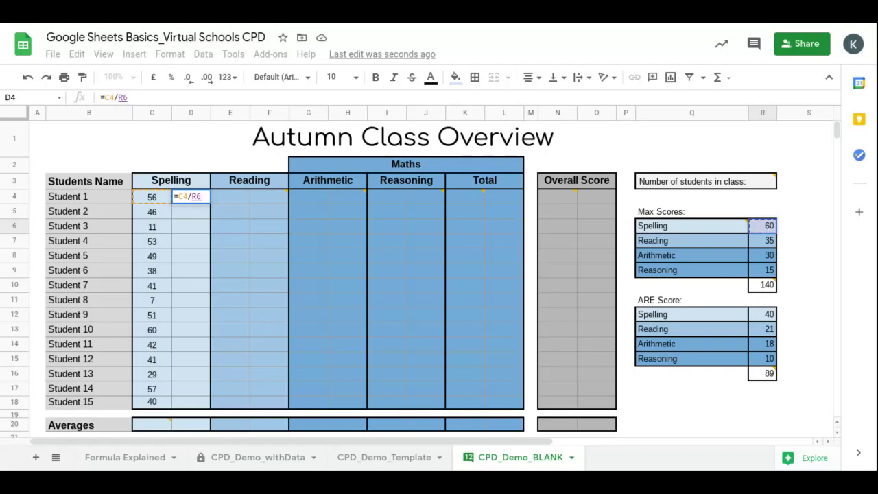
{"action": "key", "text": "Return"}
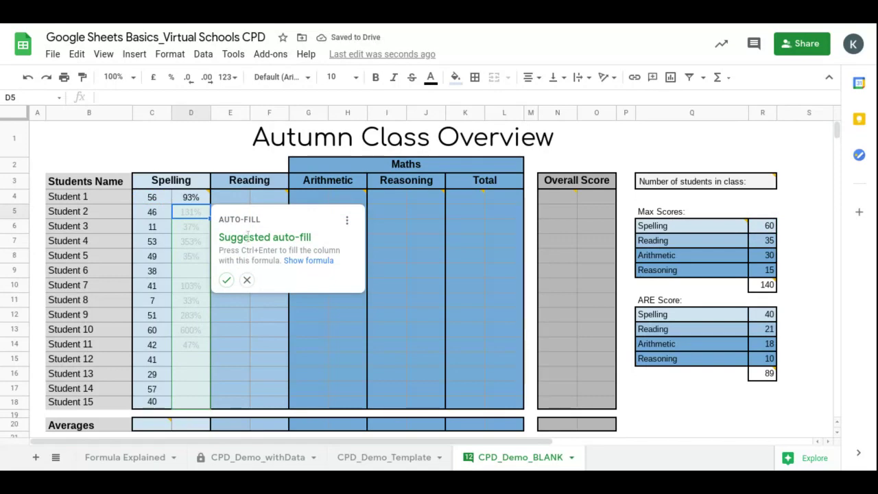
Auto-fill the Spelling percentage column below D4 with the suggested formula and compare the formulas in D4 and D5
{"action": "left_click", "coordinate": [226, 280]}
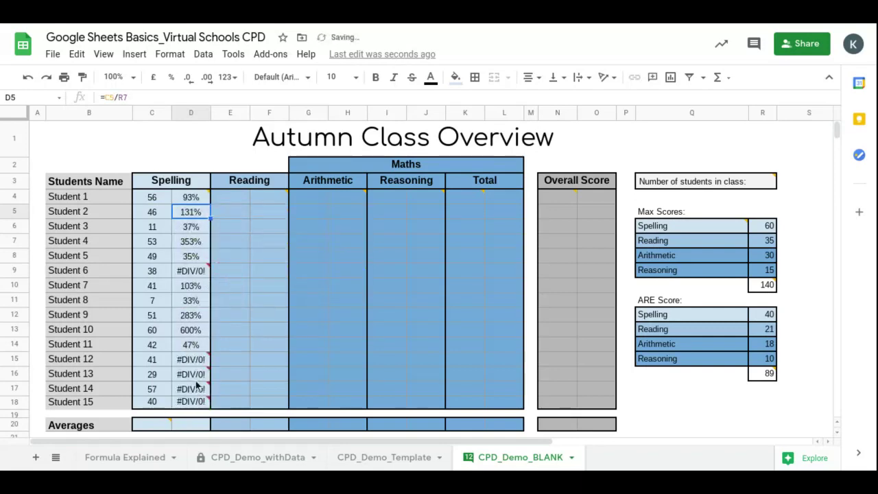
{"action": "mouse_move", "coordinate": [185, 206]}
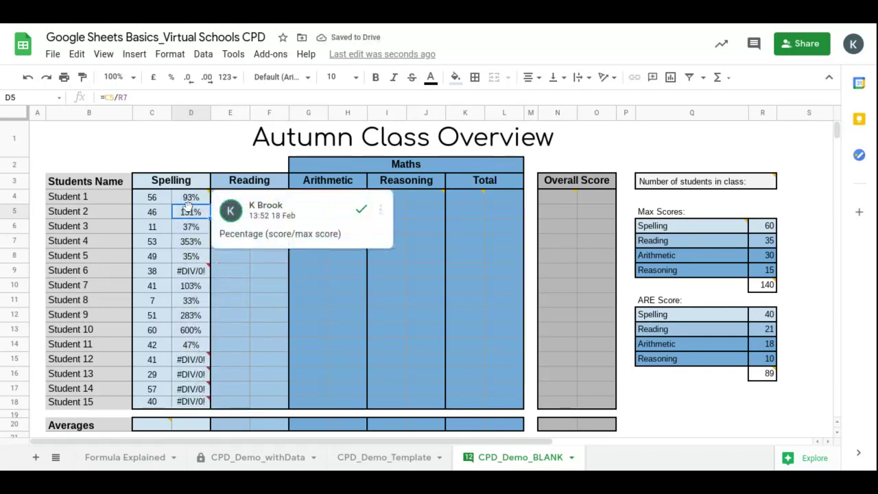
{"action": "left_click", "coordinate": [185, 200]}
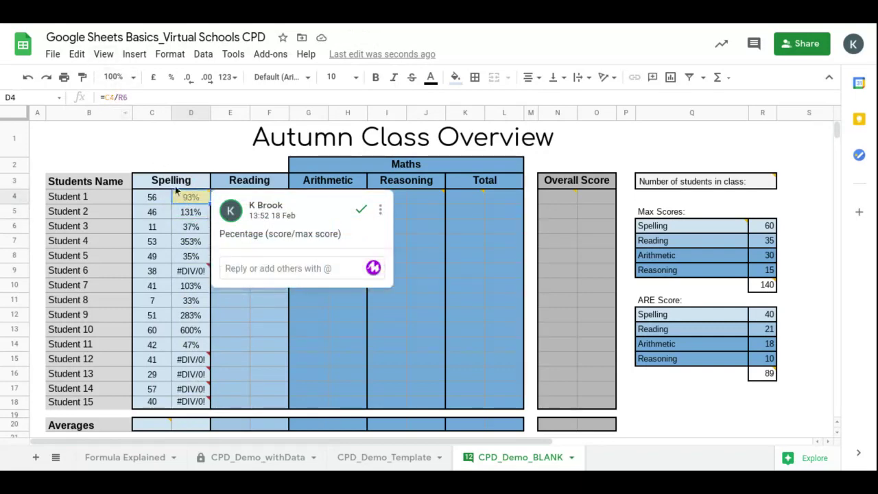
{"action": "left_click", "coordinate": [181, 213]}
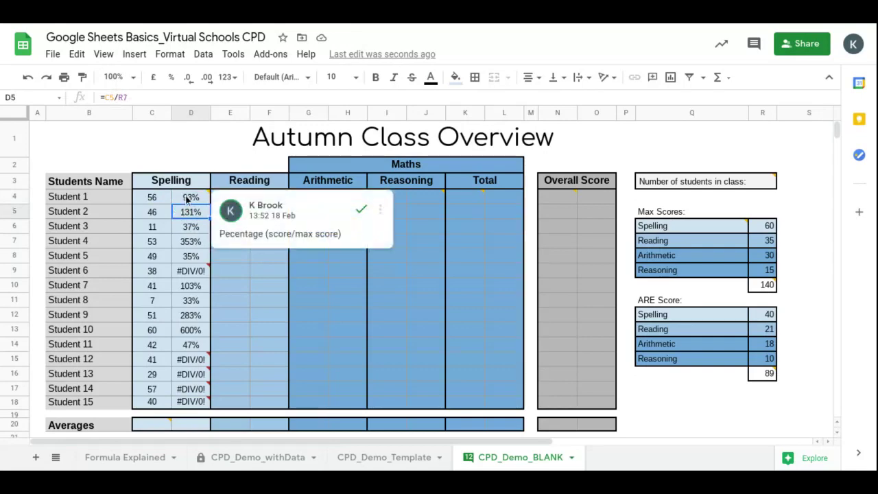
Make the maximum Spelling score an absolute reference in Student 1's percentage formula in D4, giving =C4/$R$6
{"action": "left_click", "coordinate": [187, 199]}
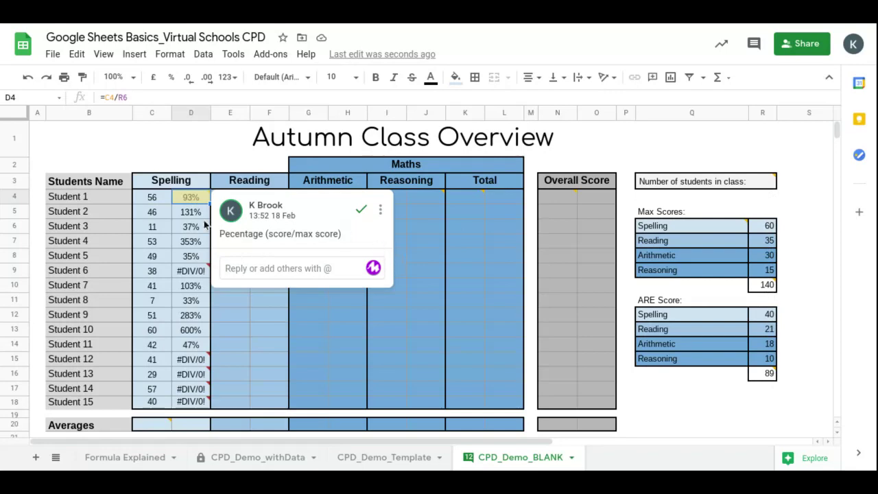
{"action": "double_click", "coordinate": [193, 203]}
{"action": "key", "text": "F4"}
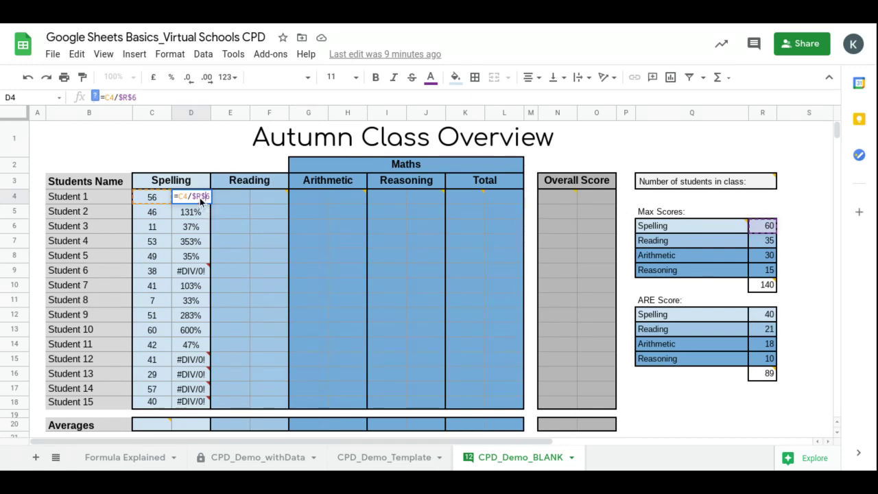
{"action": "key", "text": "Return"}
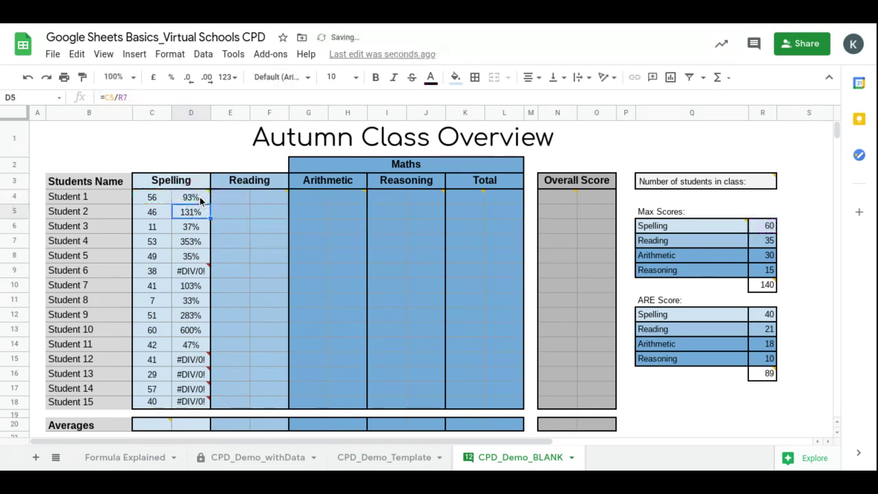
Fill the Spelling percentage formula from D4 down to D18 and check the copied formula in D5
{"action": "left_click", "coordinate": [199, 197]}
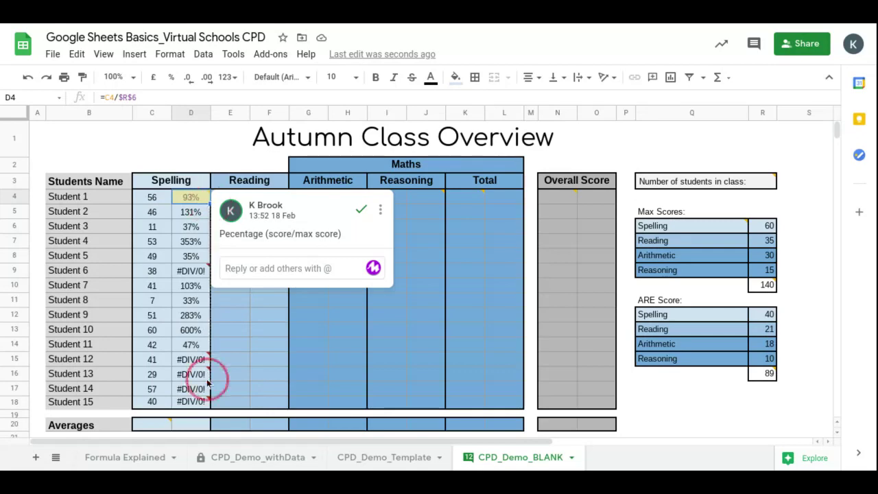
{"action": "mouse_move", "coordinate": [209, 403]}
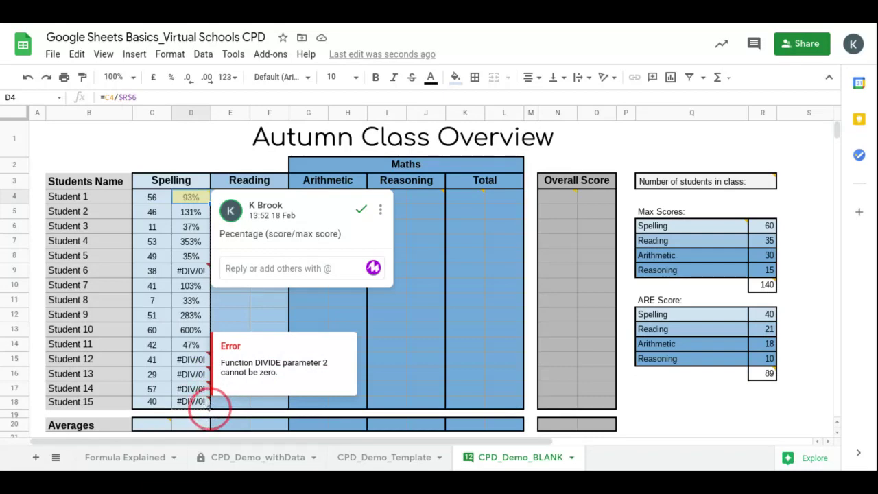
{"action": "left_click_drag", "start_coordinate": [209, 405], "coordinate": [209, 405]}
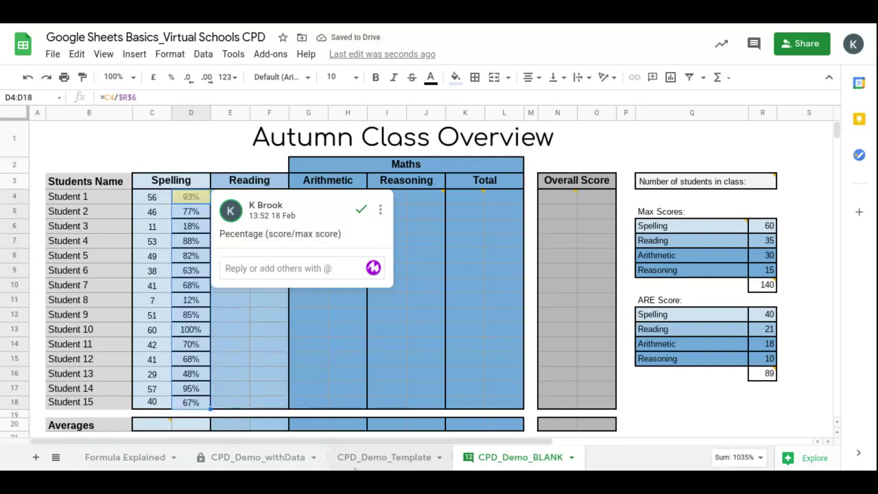
{"action": "left_click", "coordinate": [196, 216]}
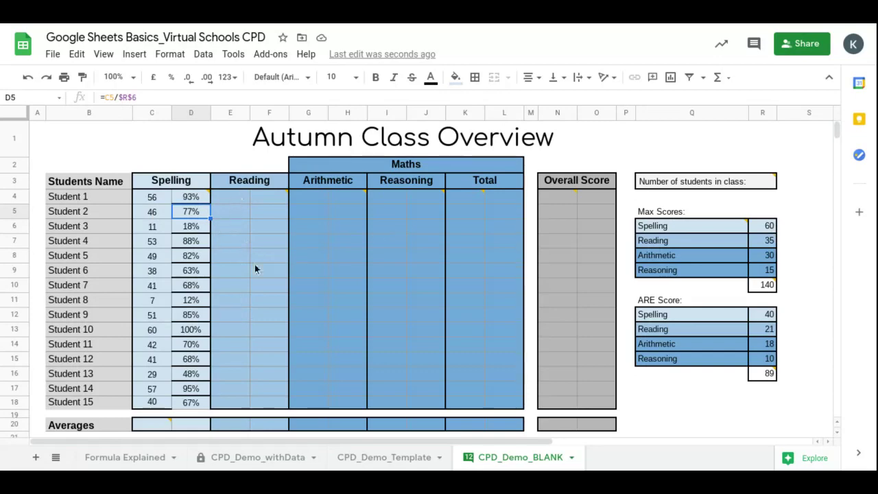
Add Student 1's Arithmetic and Reasoning scores in K4 with =G4+I4 and auto-fill the Maths Total column for all students
{"action": "left_click", "coordinate": [273, 198]}
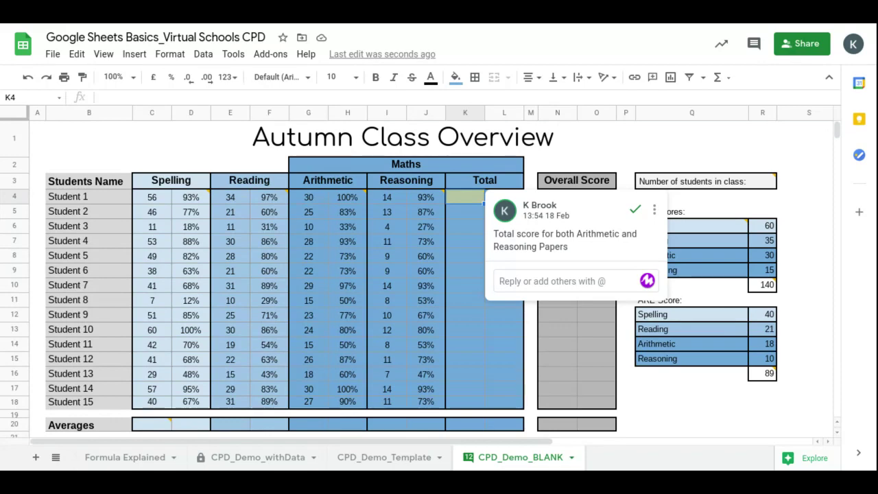
{"action": "type", "text": "="}
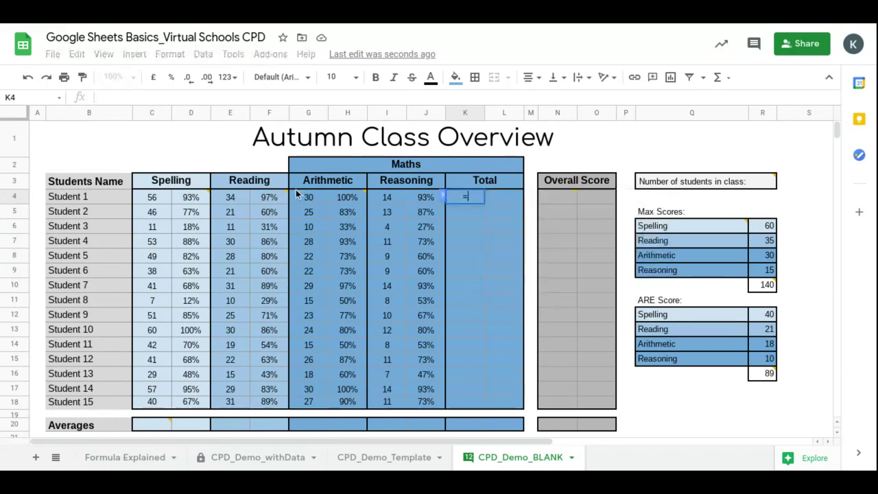
{"action": "left_click", "coordinate": [305, 201]}
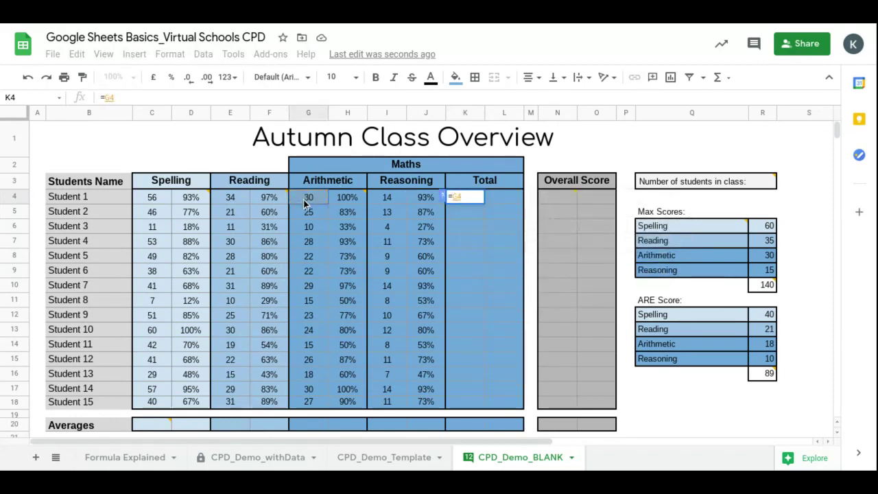
{"action": "type", "text": "+"}
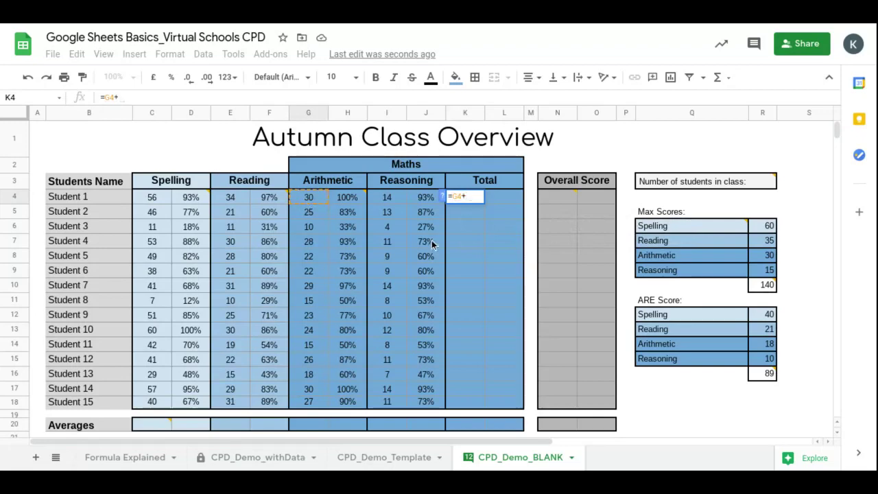
{"action": "left_click", "coordinate": [385, 199]}
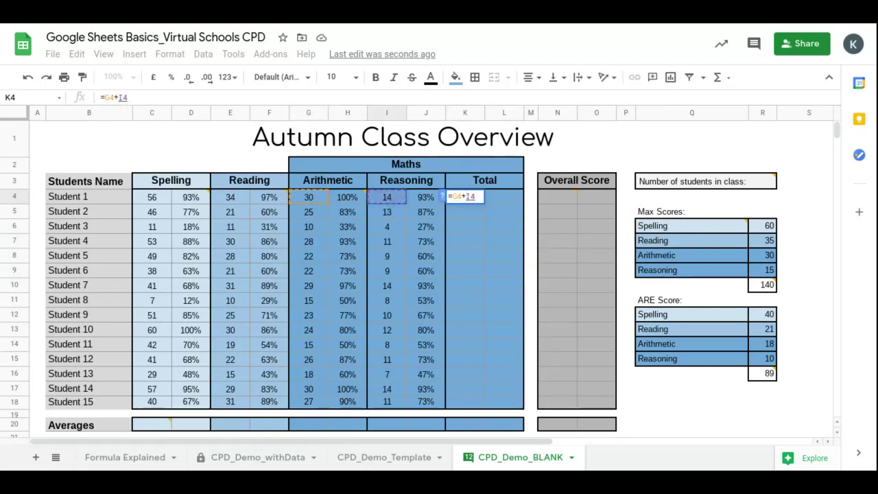
{"action": "key", "text": "Return"}
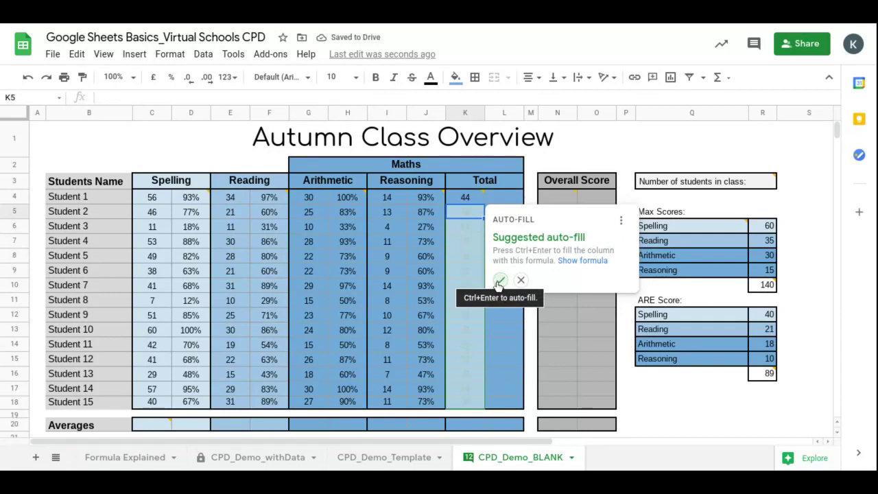
{"action": "left_click", "coordinate": [500, 281]}
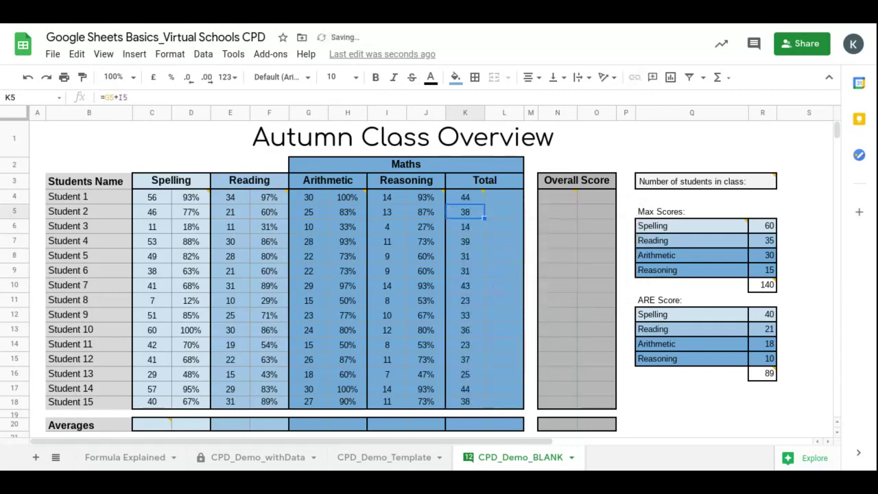
Calculate the class's average Spelling score in C20 with the formula =average(C4:C18)
{"action": "left_click", "coordinate": [509, 199]}
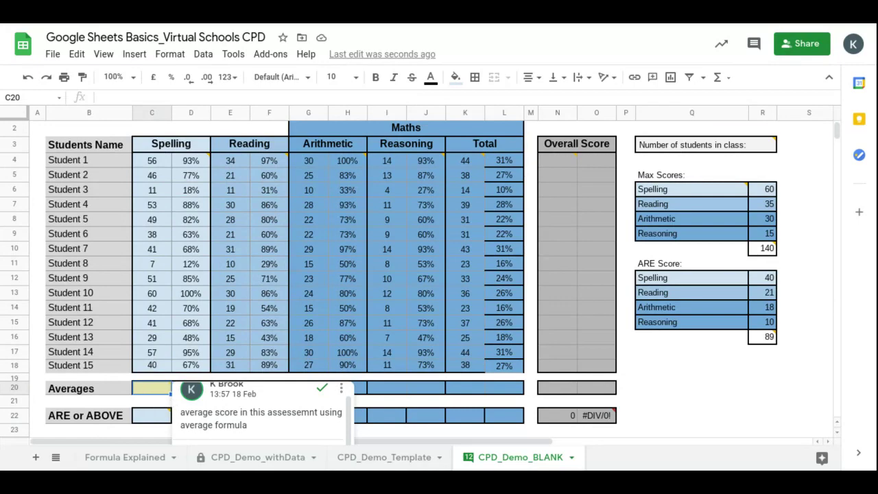
{"action": "type", "text": "="}
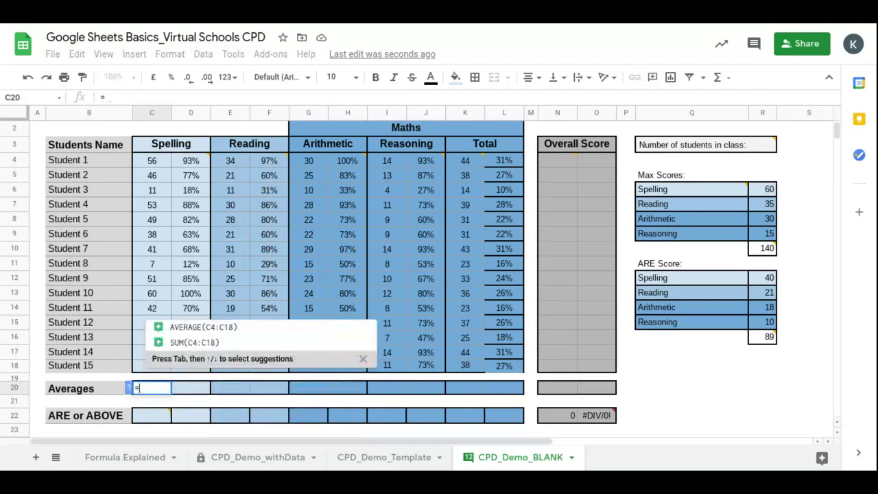
{"action": "type", "text": "a"}
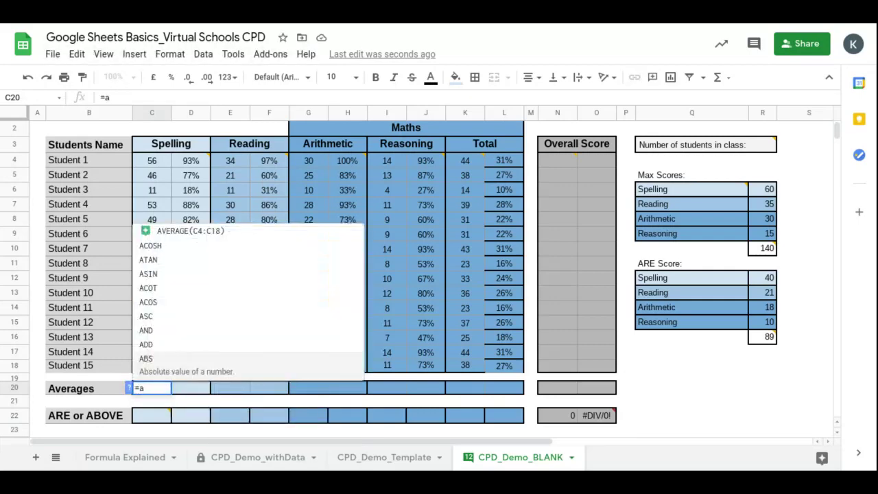
{"action": "type", "text": "verage"}
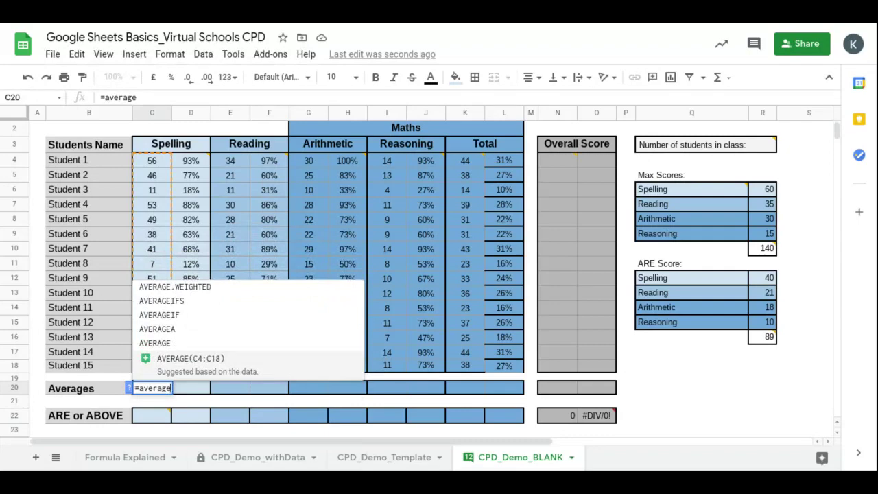
{"action": "type", "text": "("}
{"action": "left_click", "coordinate": [165, 163]}
{"action": "left_click_drag", "start_coordinate": [165, 163], "coordinate": [168, 368]}
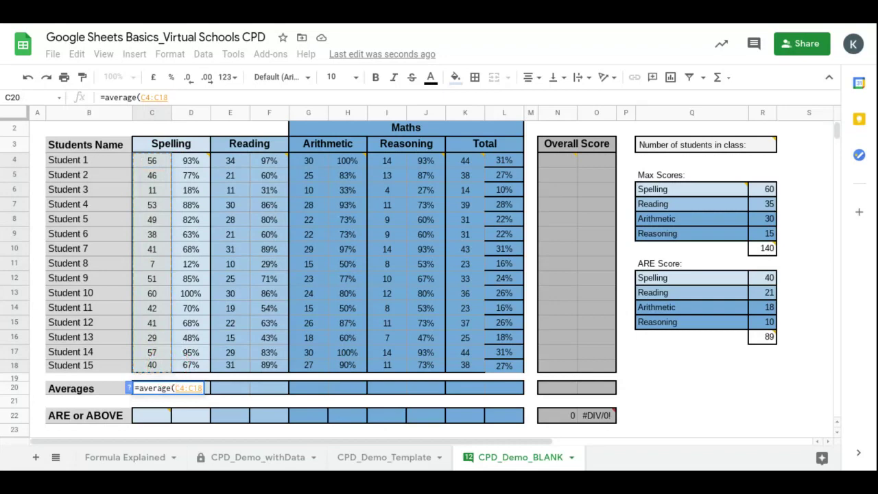
{"action": "type", "text": ")"}
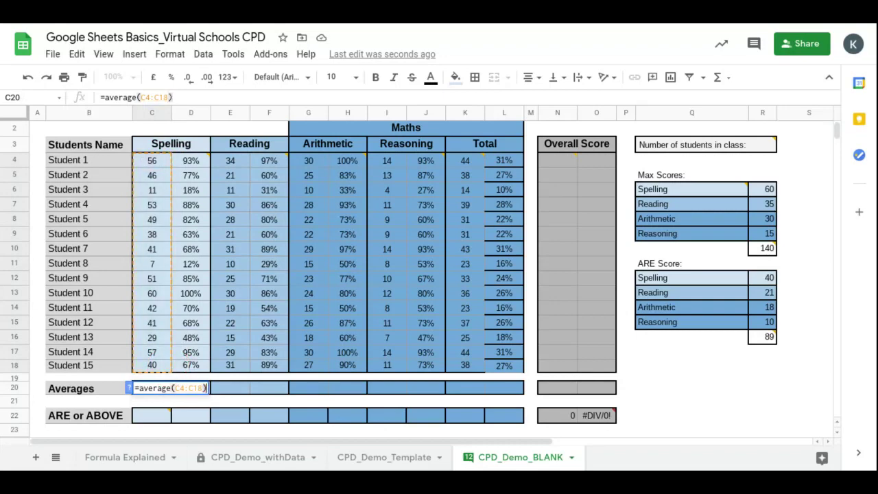
{"action": "key", "text": "Return"}
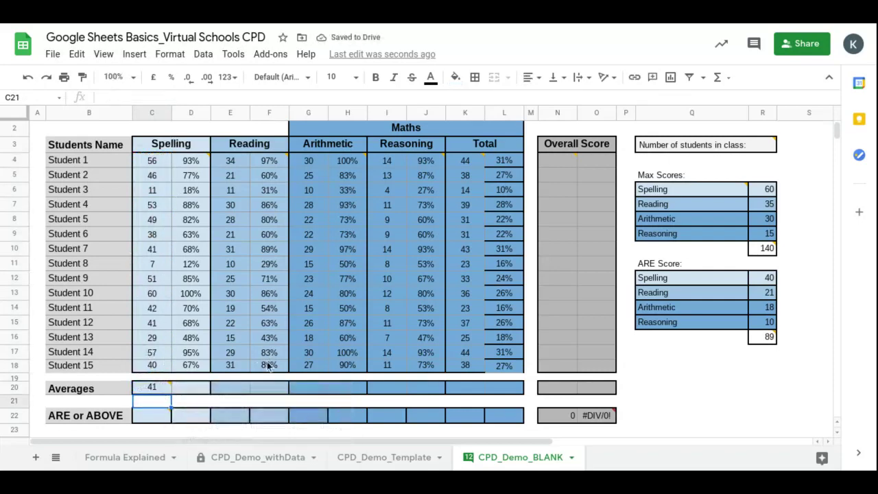
Calculate the class's average Reading score in E20 with the formula =average(E4:E18)
{"action": "left_click", "coordinate": [238, 387]}
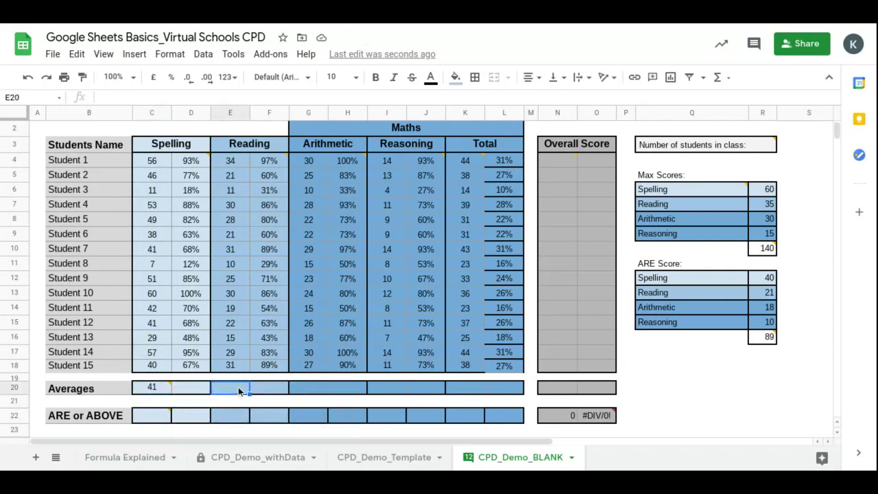
{"action": "type", "text": "=average("}
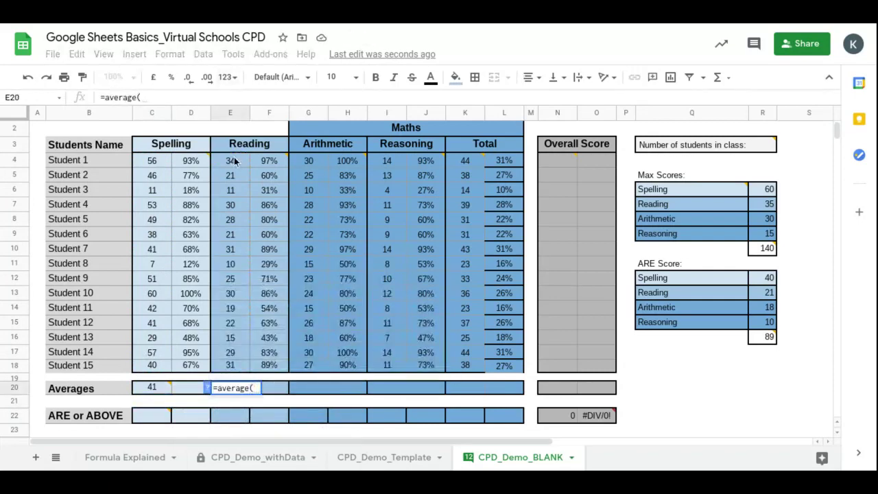
{"action": "left_click_drag", "start_coordinate": [231, 160], "coordinate": [229, 367]}
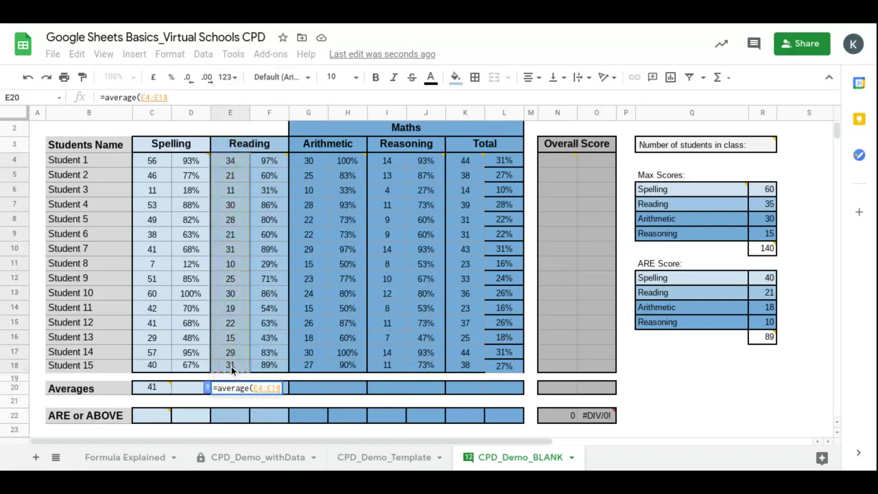
{"action": "type", "text": ")"}
{"action": "key", "text": "Return"}
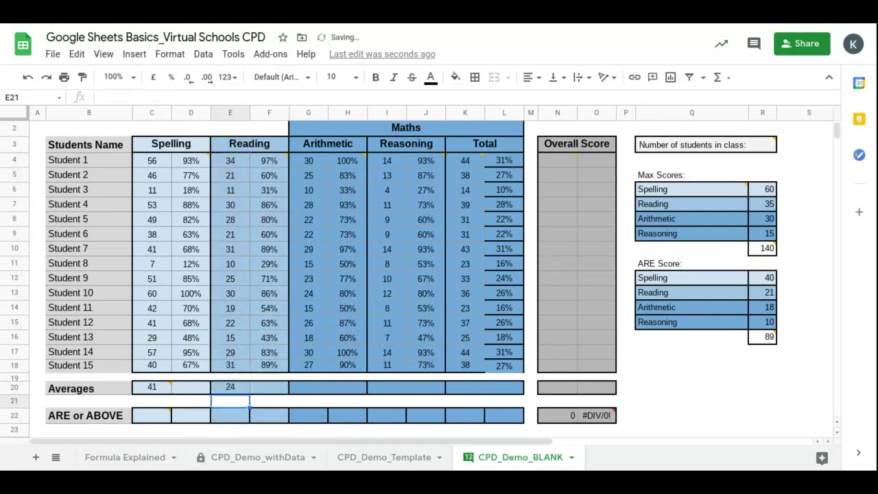
Enter the average Spelling percentage formula =C20/$R$6 in D20, keeping the maximum score as an absolute reference
{"action": "left_click", "coordinate": [189, 386]}
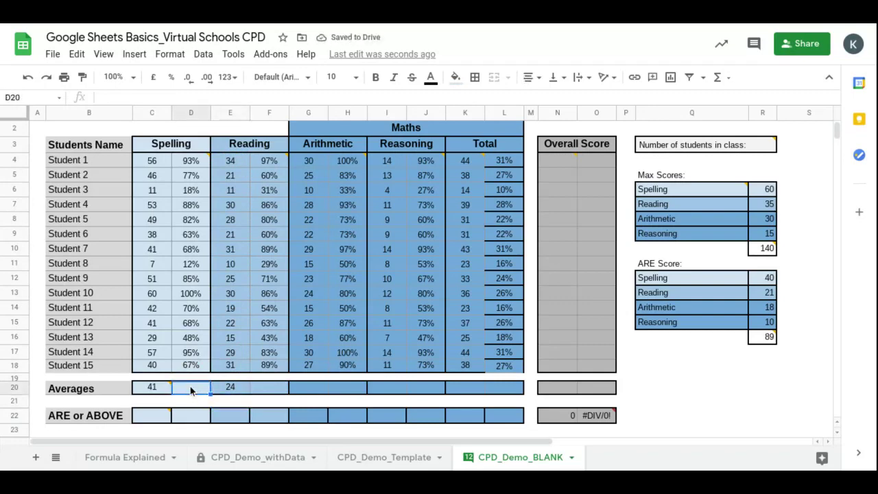
{"action": "type", "text": "="}
{"action": "left_click", "coordinate": [155, 388]}
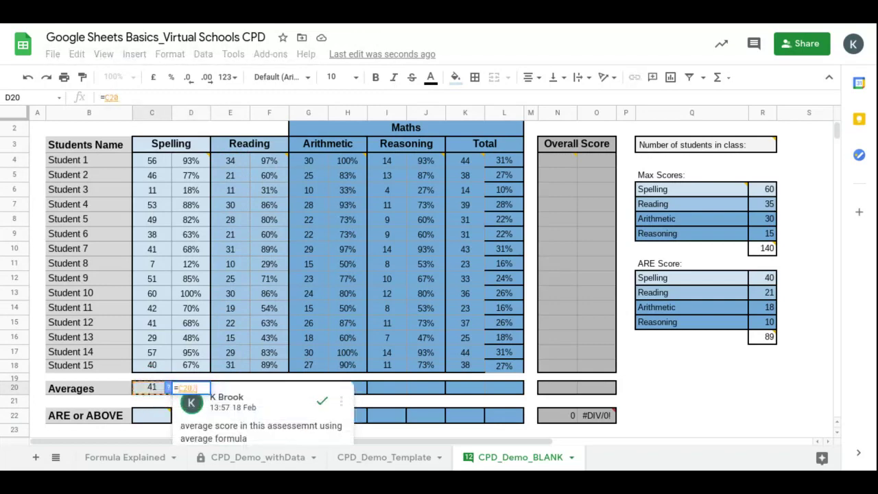
{"action": "type", "text": "/"}
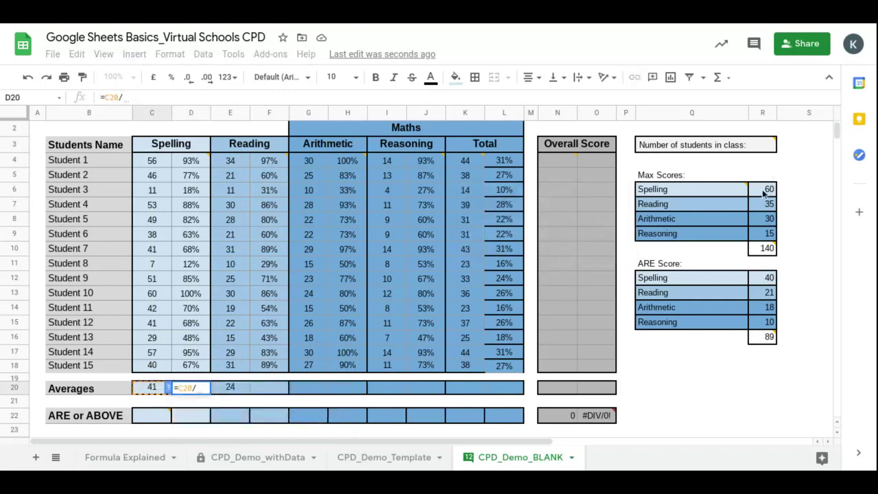
{"action": "left_click", "coordinate": [763, 192]}
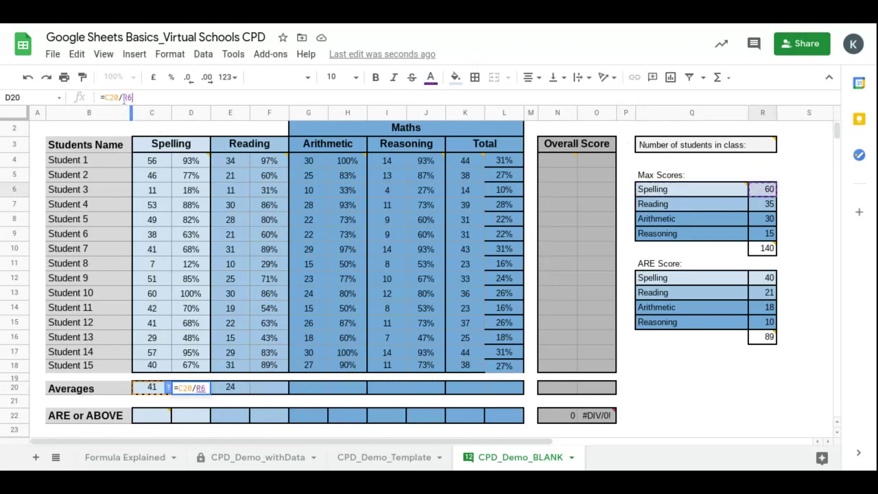
{"action": "left_click", "coordinate": [124, 97]}
{"action": "type", "text": "$"}
{"action": "key", "text": "Right"}
{"action": "type", "text": "$"}
{"action": "key", "text": "Return"}
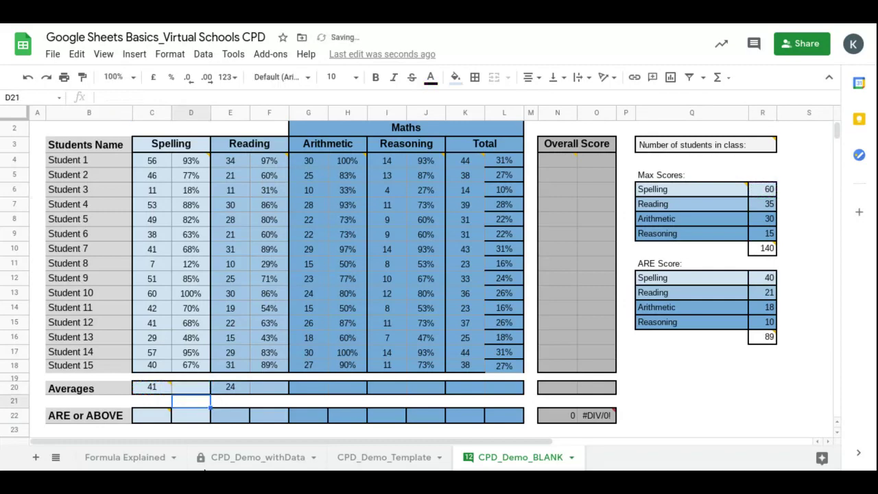
{"action": "left_click", "coordinate": [155, 388]}
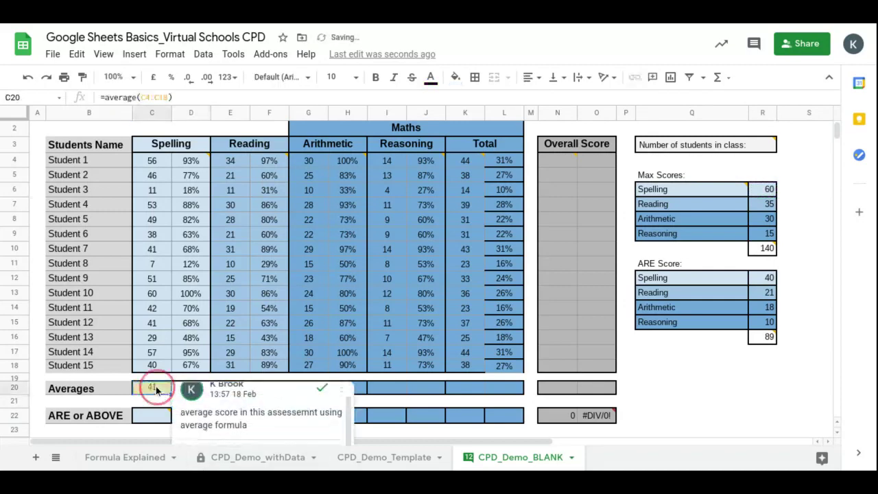
{"action": "left_click", "coordinate": [392, 391]}
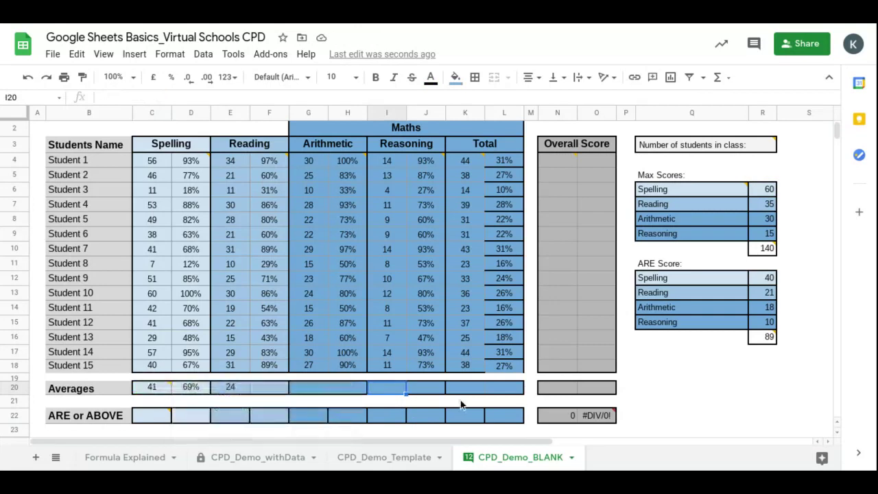
{"action": "left_click", "coordinate": [239, 390]}
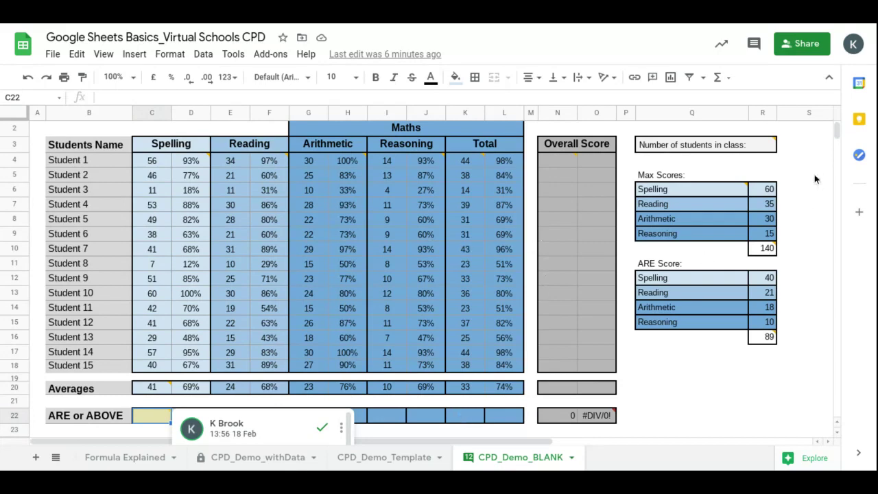
Count the number of students in the class in R3 with the formula =counta(B4:B18)
{"action": "left_click", "coordinate": [768, 148]}
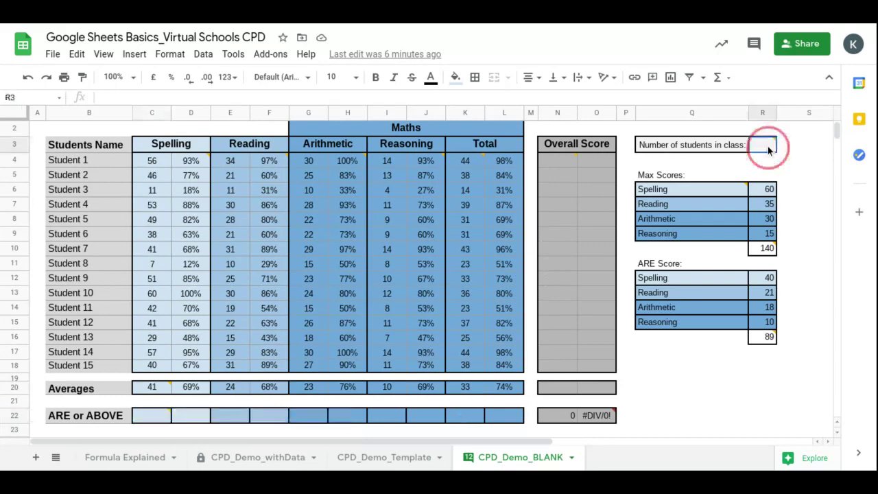
{"action": "type", "text": "="}
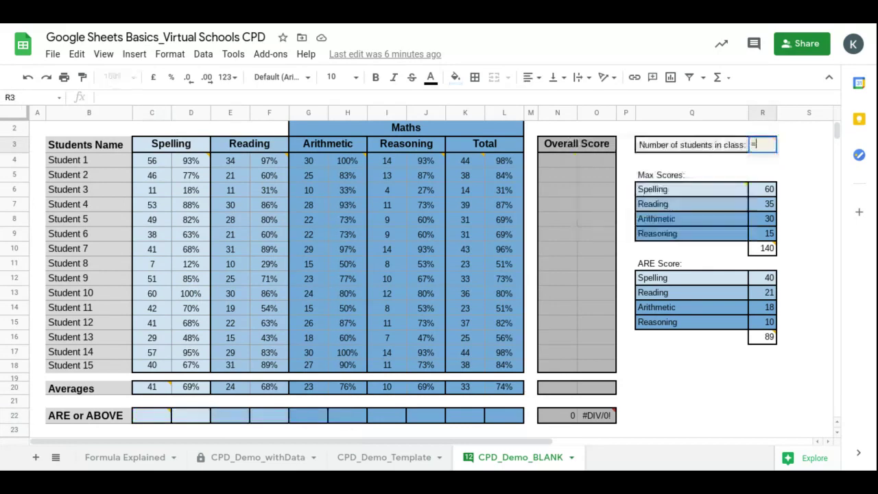
{"action": "type", "text": "counta"}
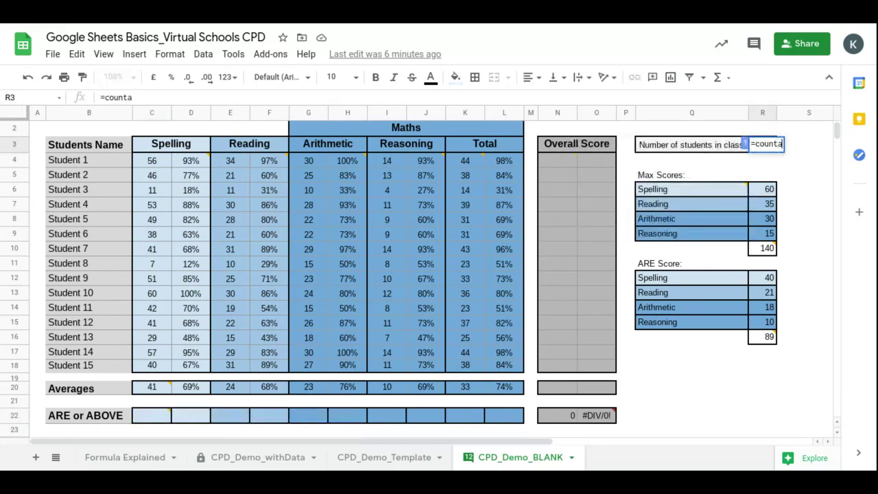
{"action": "type", "text": "("}
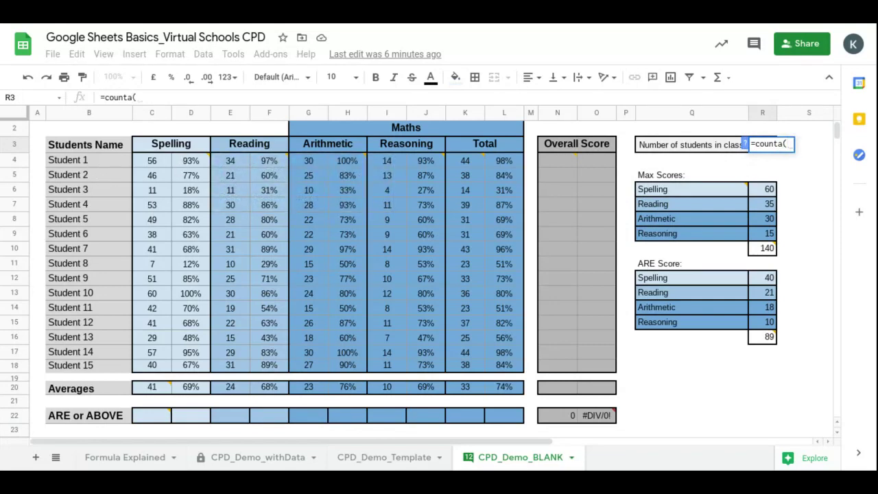
{"action": "left_click_drag", "start_coordinate": [83, 160], "coordinate": [113, 371]}
{"action": "left_click_drag", "start_coordinate": [114, 371], "coordinate": [114, 371]}
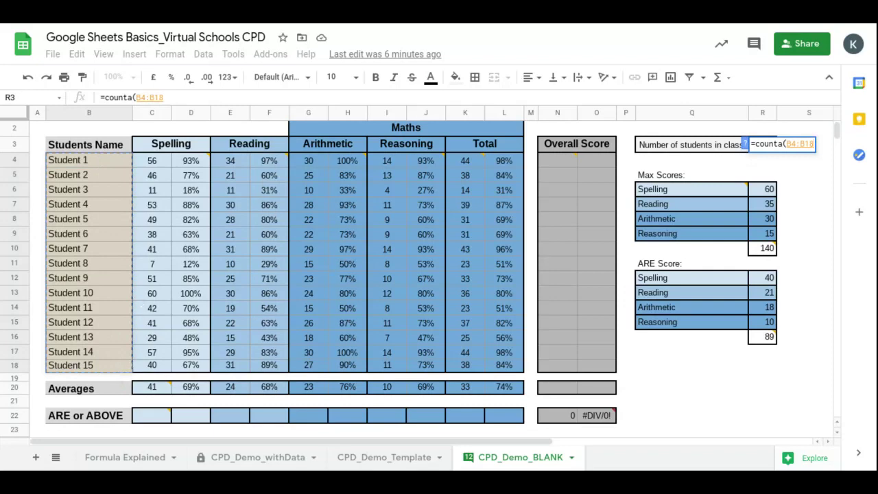
{"action": "type", "text": ")"}
{"action": "key", "text": "Return"}
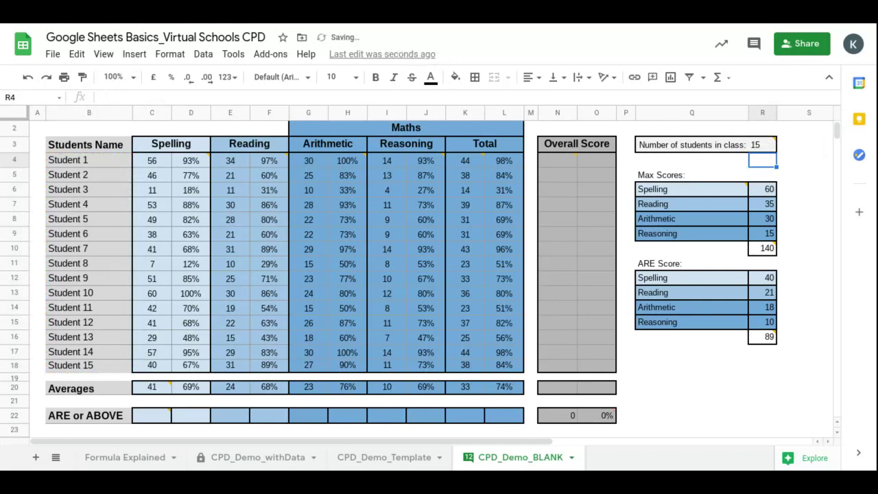
{"action": "left_click", "coordinate": [762, 145]}
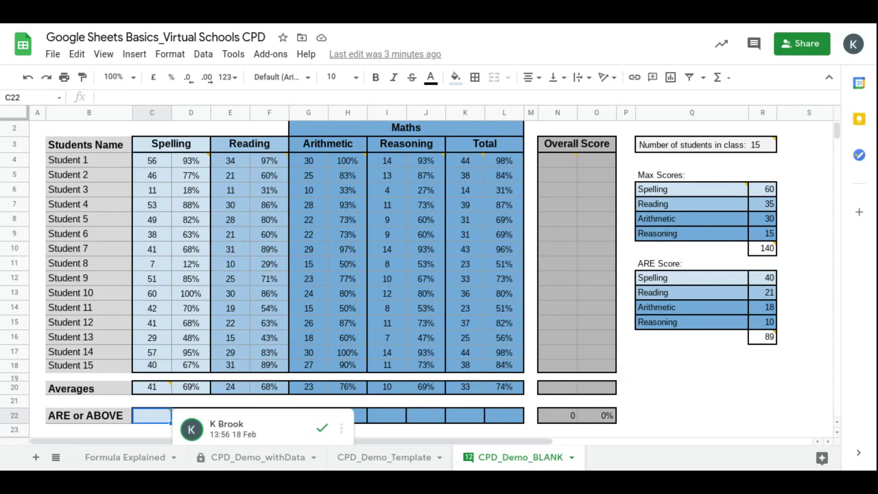
Count the students at or above the ARE score in Spelling in C22 with the formula =countif(C4:C18,">=40")
{"action": "type", "text": "="}
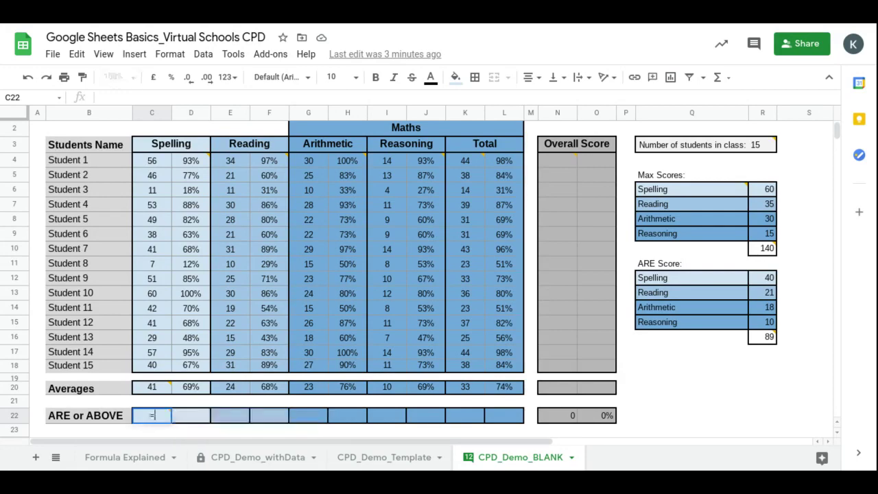
{"action": "type", "text": "countif"}
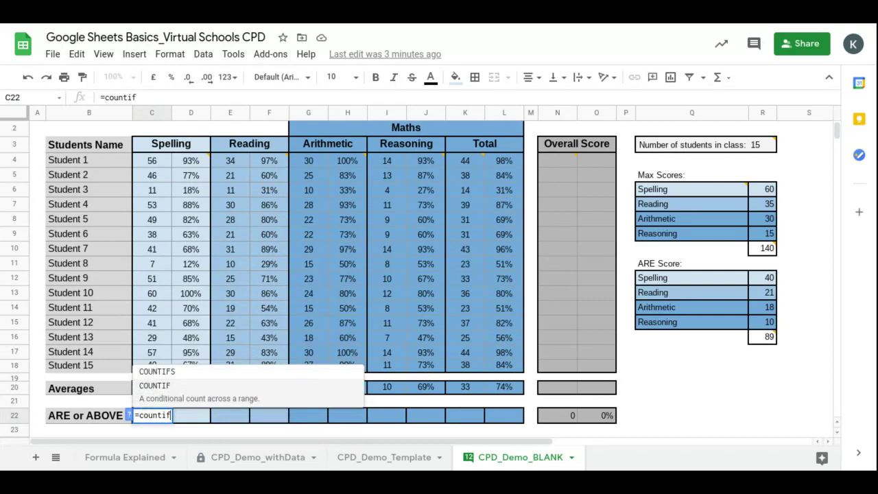
{"action": "type", "text": "("}
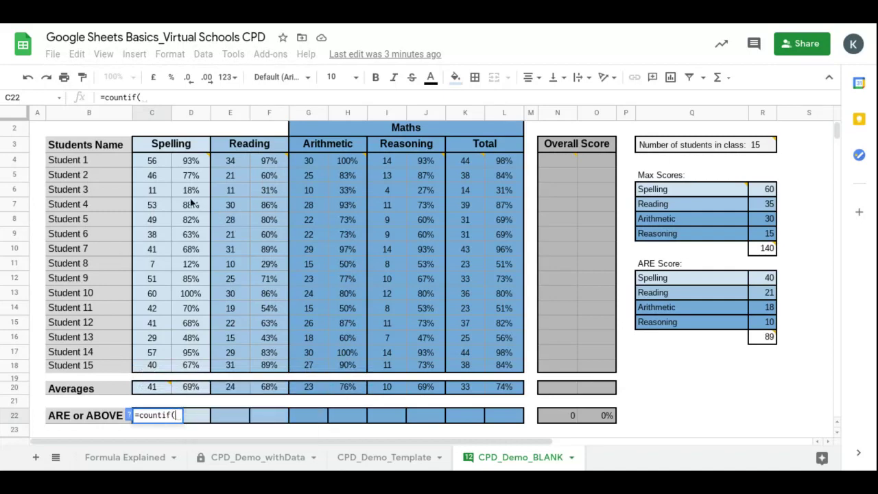
{"action": "left_click_drag", "start_coordinate": [152, 160], "coordinate": [163, 367]}
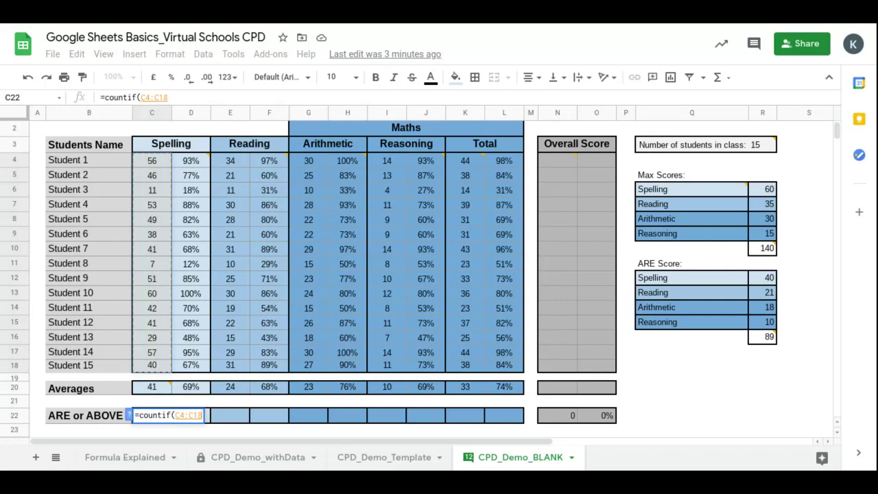
{"action": "type", "text": ","}
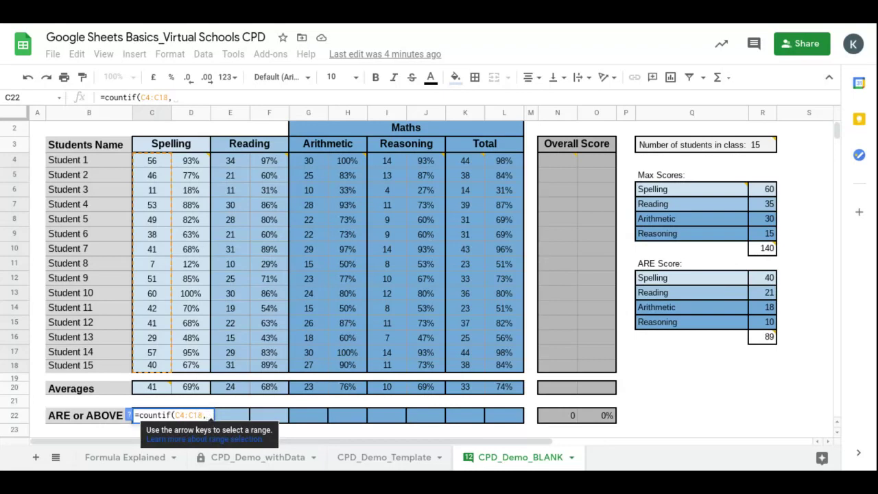
{"action": "type", "text": "\""}
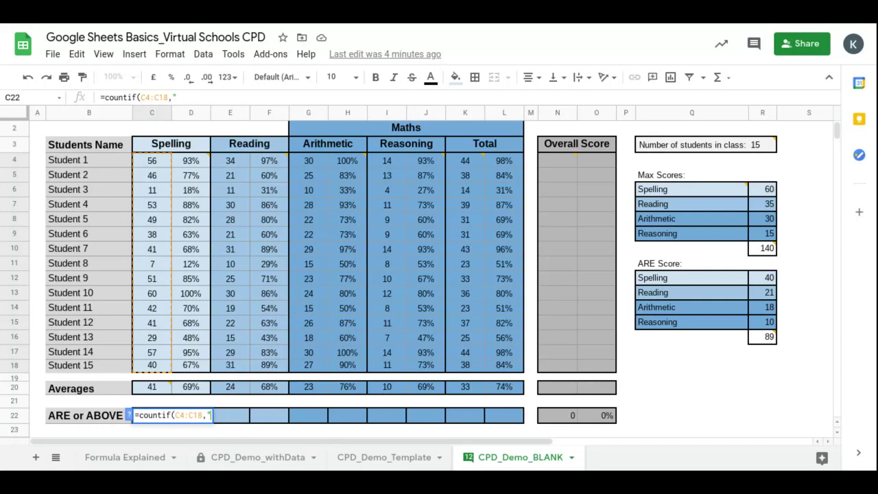
{"action": "type", "text": ">=40"}
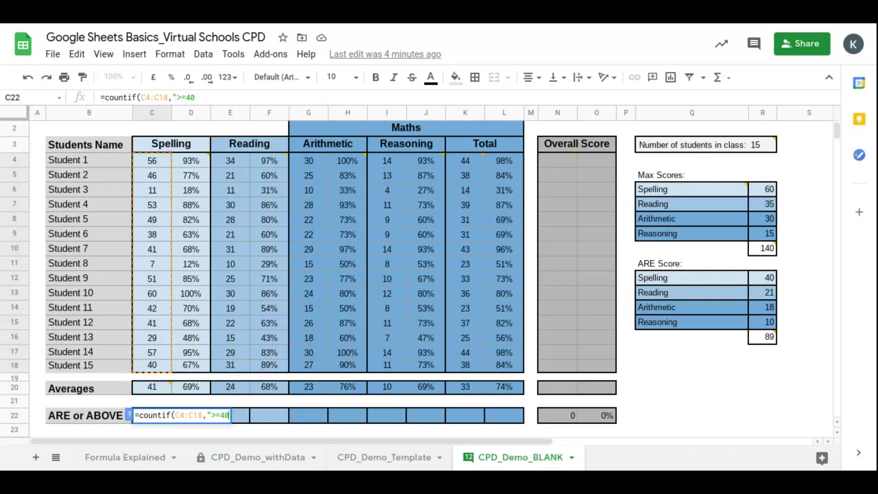
{"action": "type", "text": "\")"}
{"action": "key", "text": "Return"}
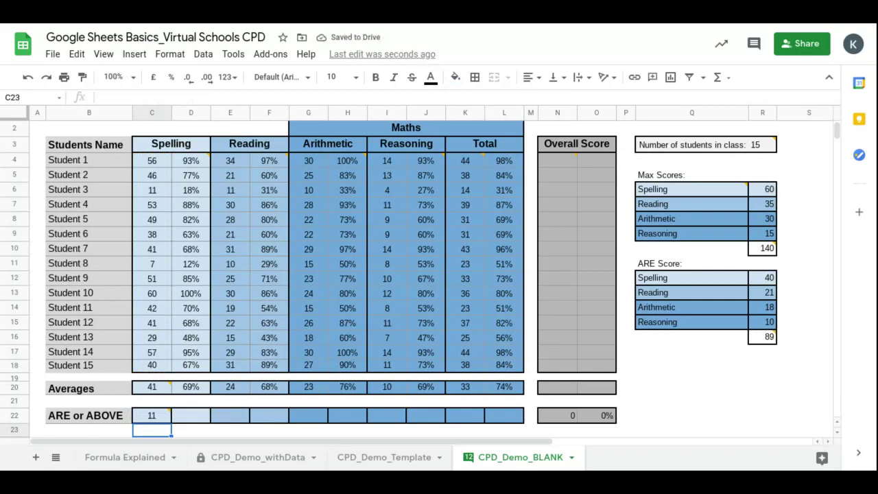
{"action": "left_click", "coordinate": [152, 415]}
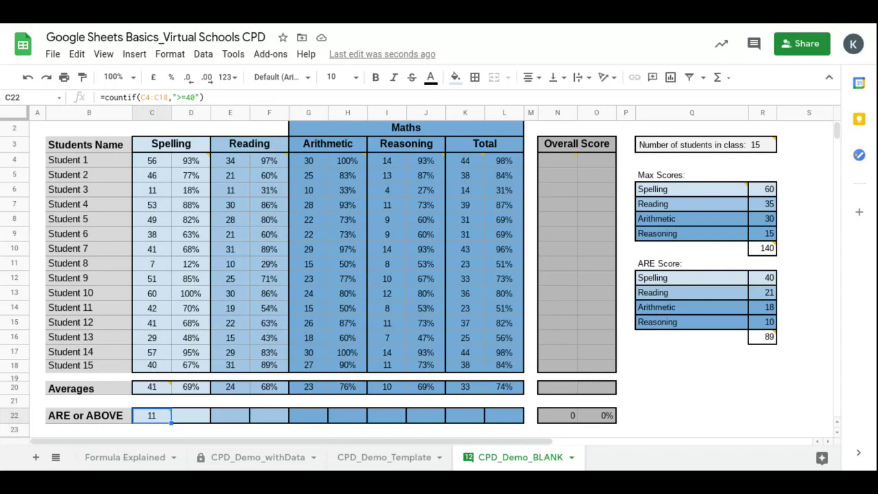
Count the students at or above the ARE score in Reading in E22 with the formula =countif(E4:E18,">=21")
{"action": "left_click", "coordinate": [236, 420]}
{"action": "type", "text": "=countif("}
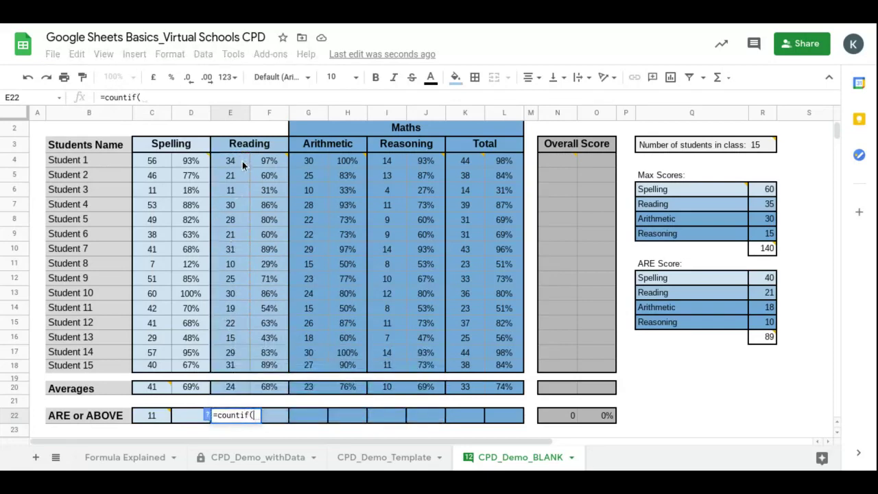
{"action": "left_click_drag", "start_coordinate": [241, 162], "coordinate": [236, 369]}
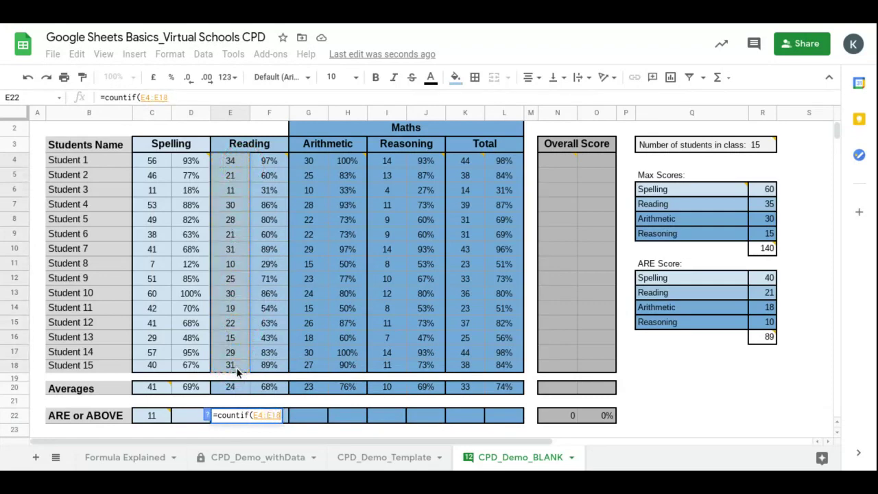
{"action": "type", "text": ","}
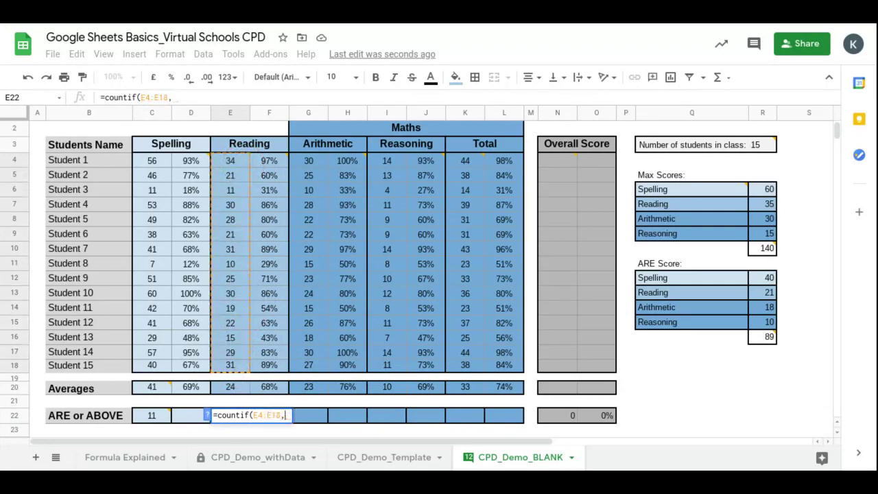
{"action": "type", "text": "\""}
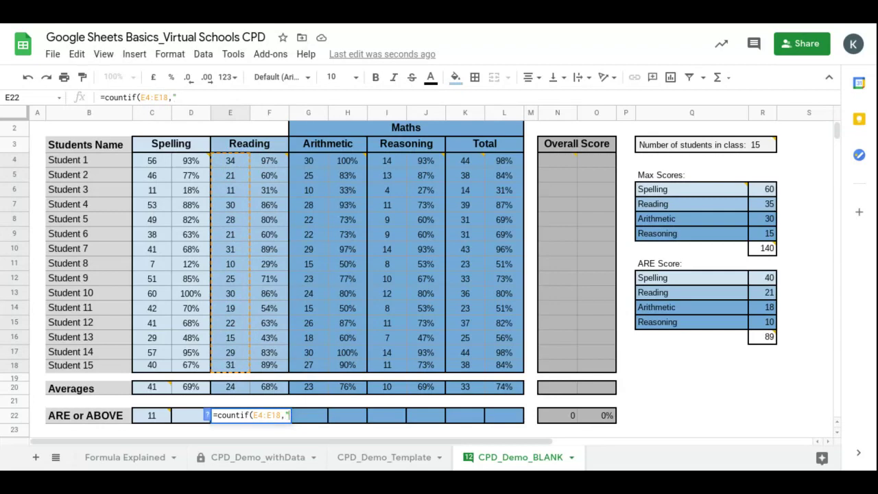
{"action": "type", "text": ">=21\""}
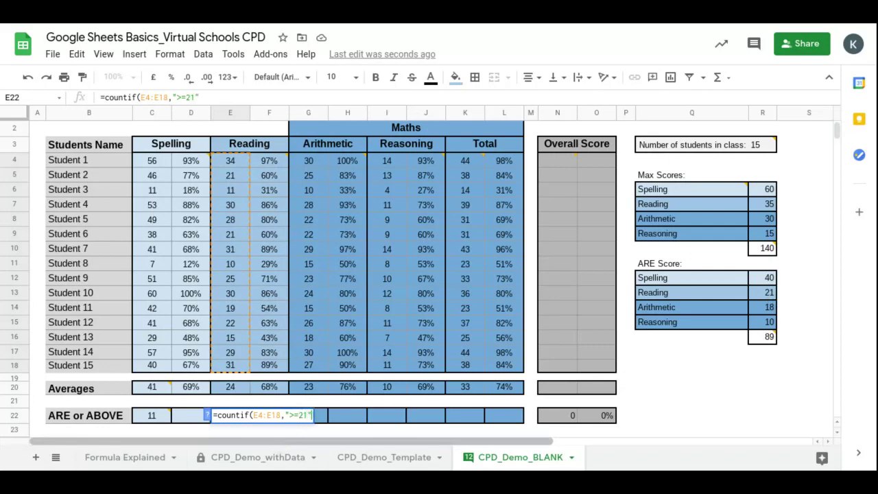
{"action": "type", "text": ")"}
{"action": "key", "text": "Return"}
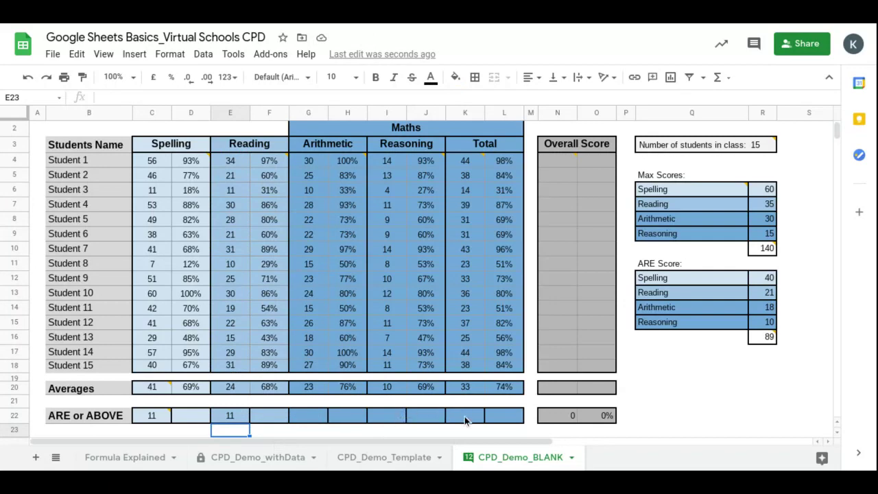
Add up Student 1's four assessment scores under Overall Score in N4 with the formula =c4+e4+g4+i4
{"action": "scroll", "coordinate": [593, 148], "scroll_direction": "up", "scroll_amount": 1}
{"action": "left_click", "coordinate": [593, 148]}
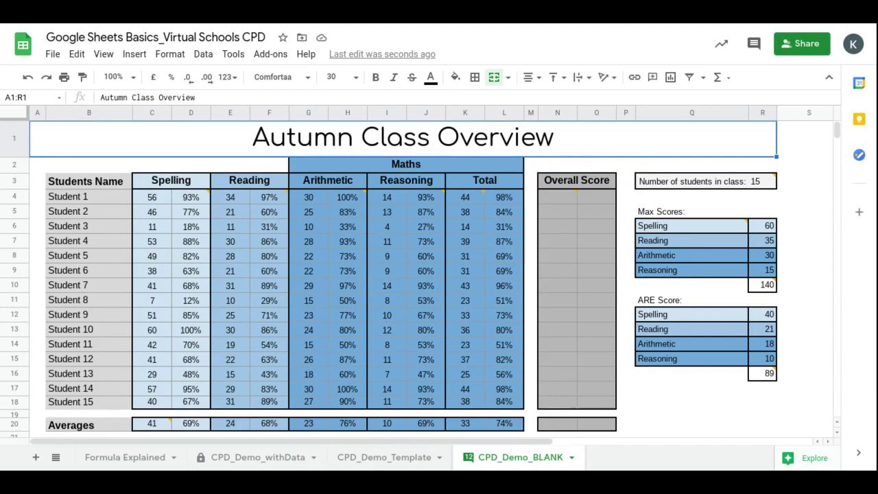
{"action": "left_click", "coordinate": [565, 198]}
{"action": "type", "text": "="}
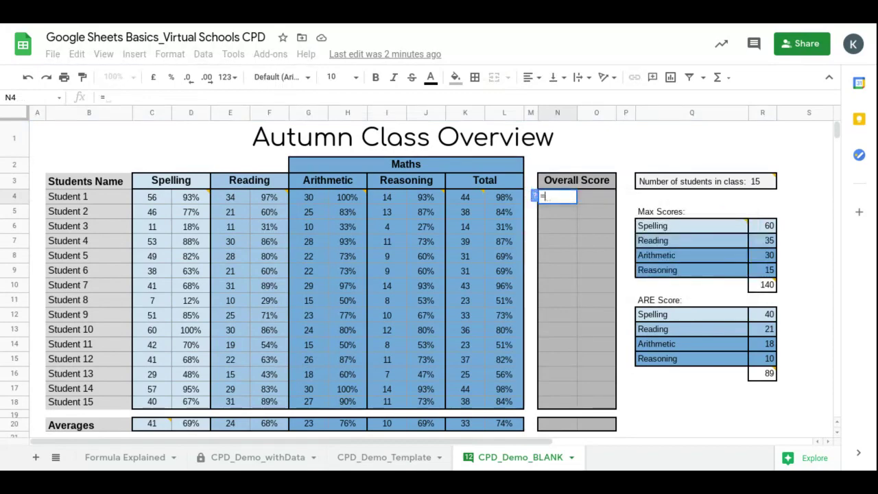
{"action": "type", "text": "c4"}
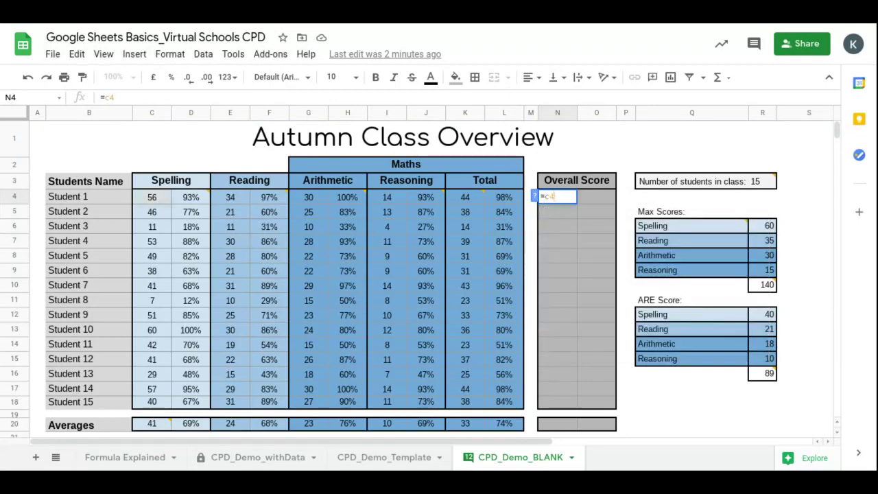
{"action": "type", "text": "+"}
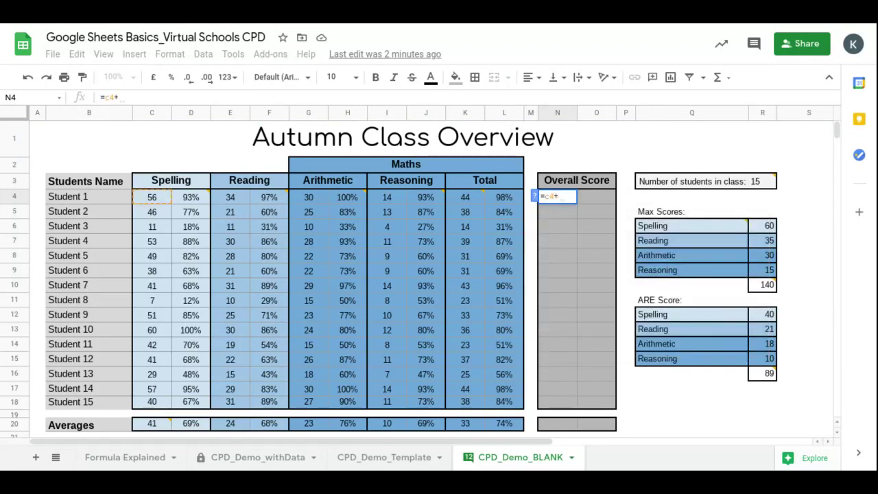
{"action": "type", "text": "e4+"}
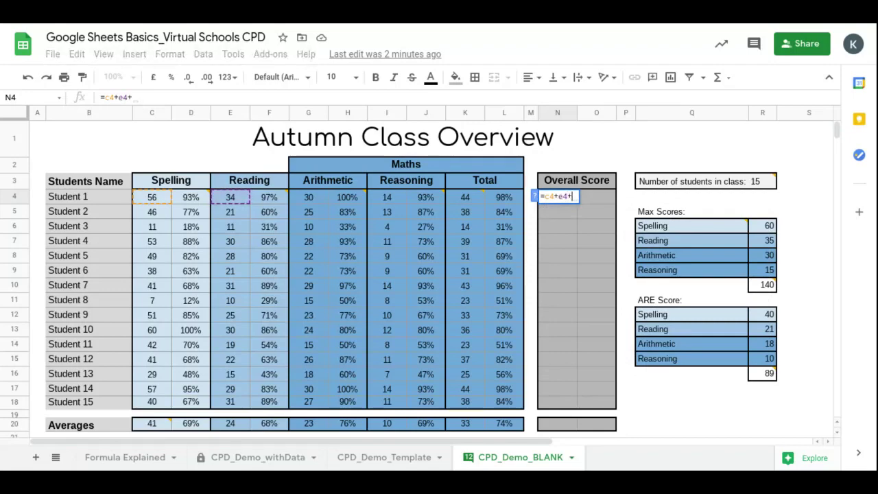
{"action": "type", "text": "g4+"}
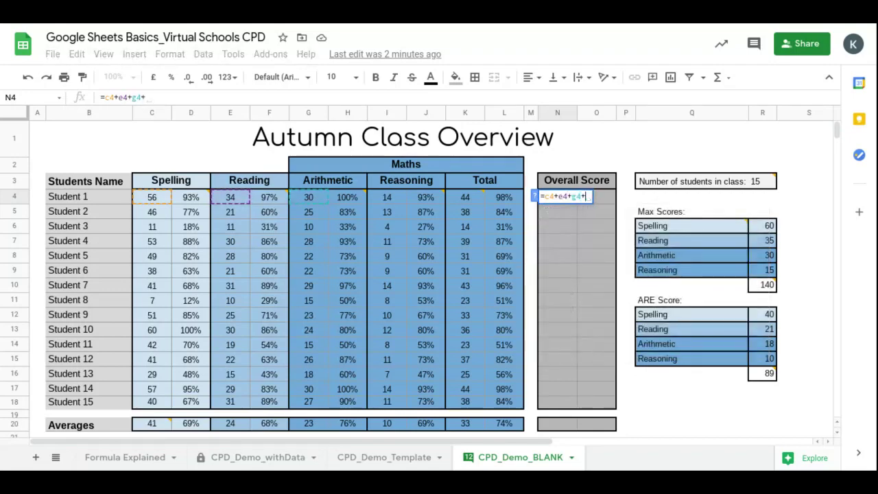
{"action": "type", "text": "i"}
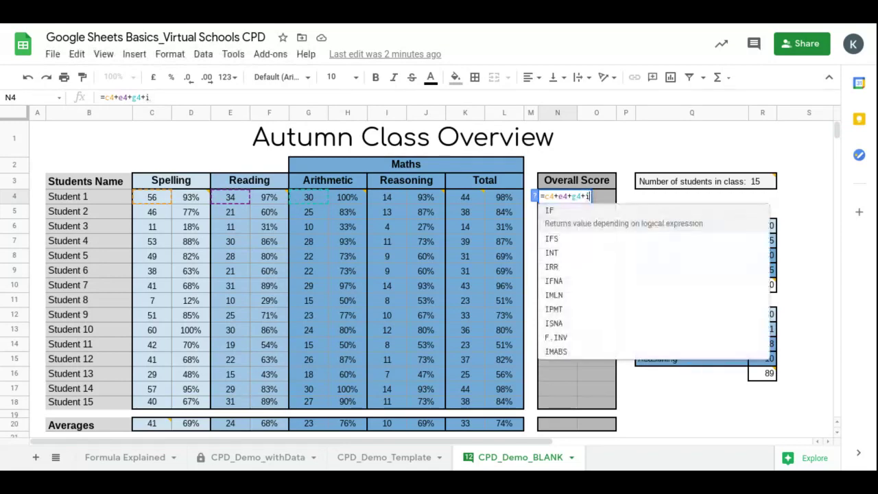
{"action": "type", "text": "4"}
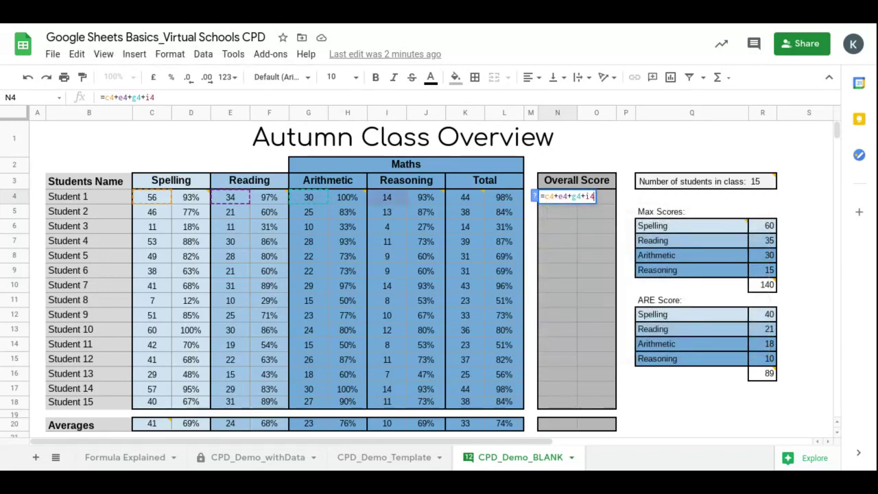
{"action": "key", "text": "Return"}
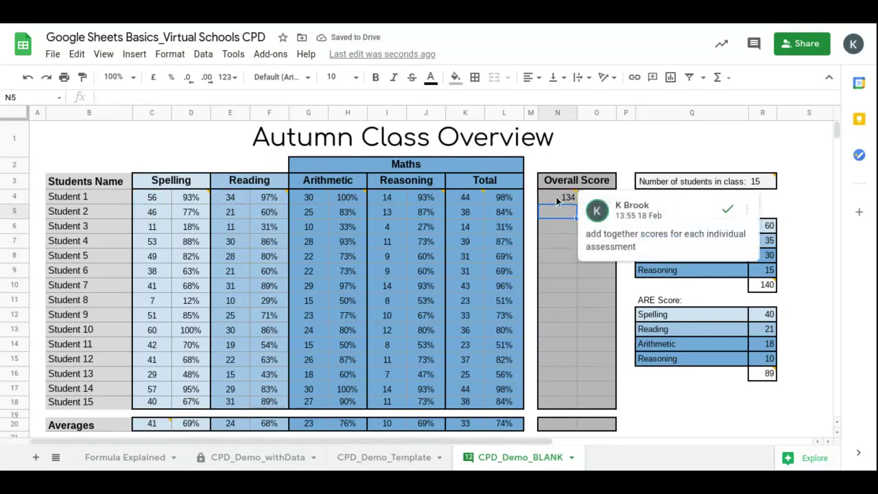
Fill the Overall Score formula from N4 down through N18 for all students
{"action": "left_click", "coordinate": [556, 197]}
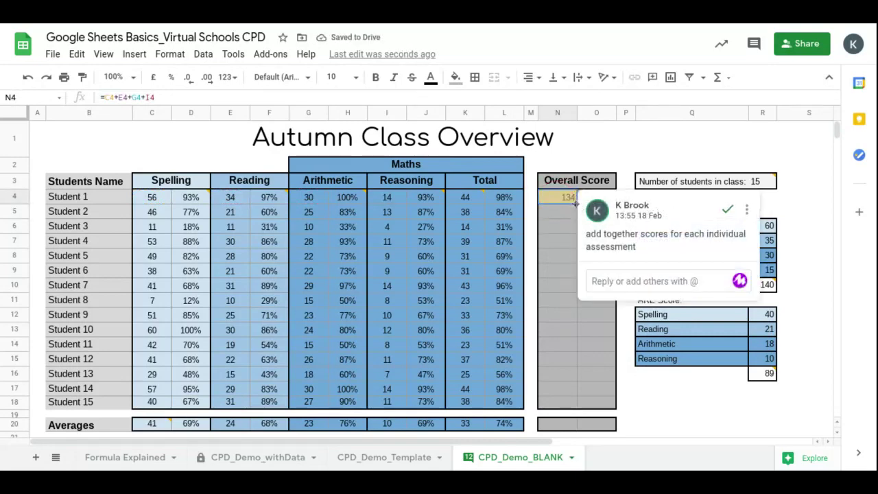
{"action": "left_click", "coordinate": [578, 205]}
{"action": "left_click_drag", "start_coordinate": [561, 367], "coordinate": [577, 408]}
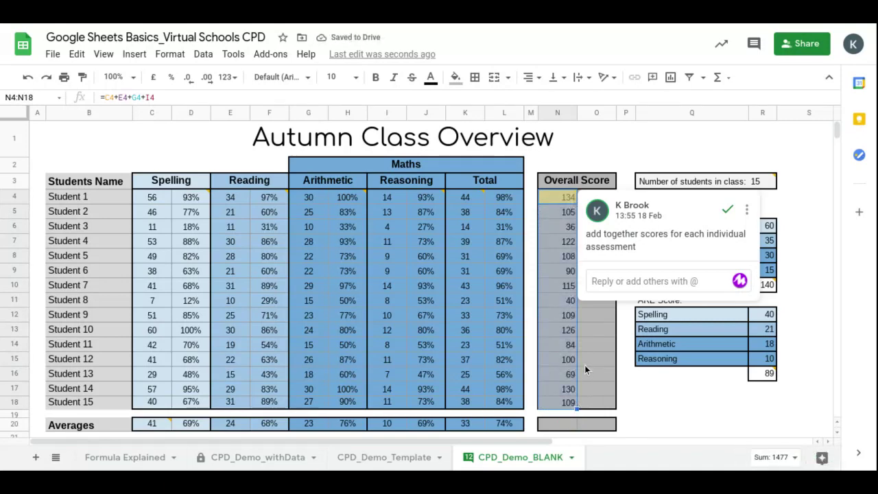
Calculate Student 1's overall percentage in O4 by dividing the overall score by the total max score with =N4/R10
{"action": "left_click", "coordinate": [597, 196]}
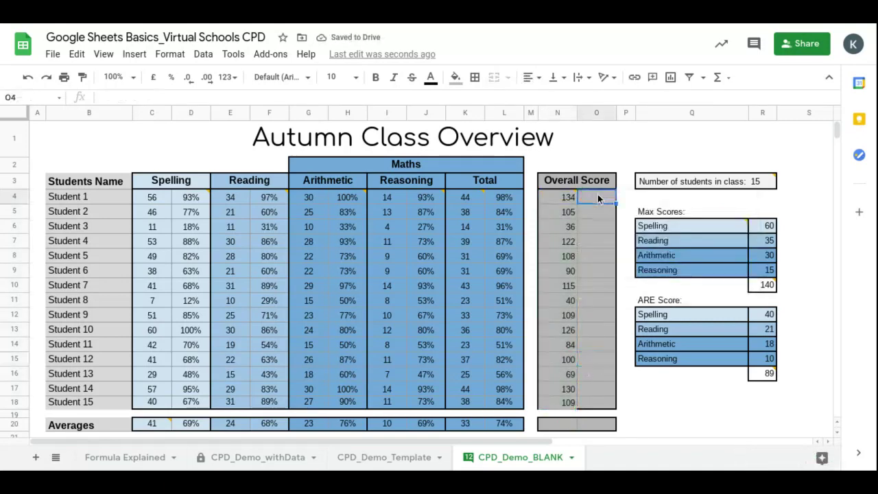
{"action": "type", "text": "="}
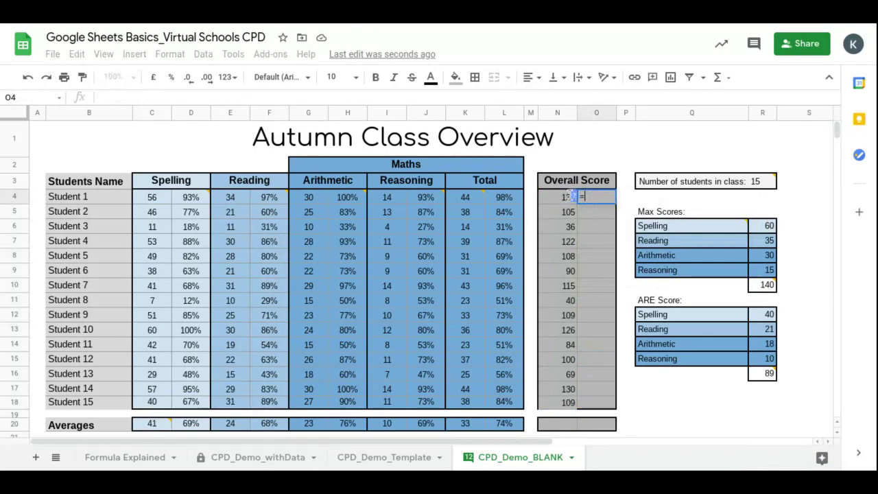
{"action": "left_click", "coordinate": [569, 198]}
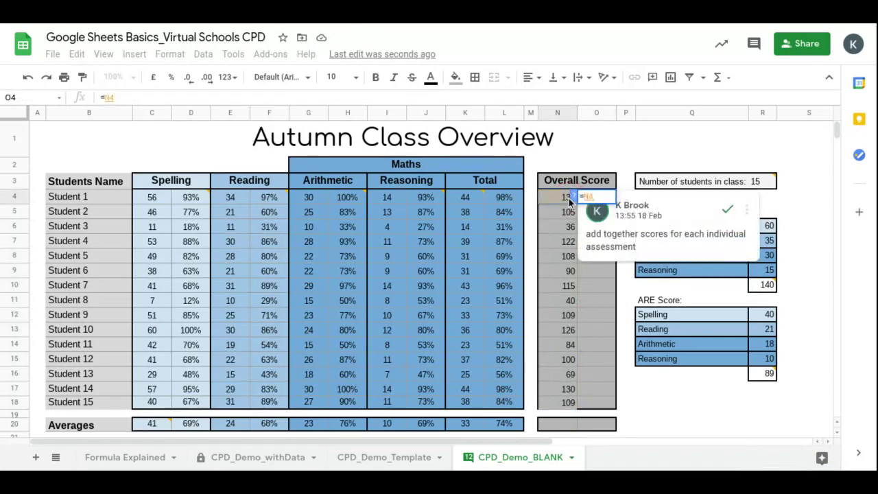
{"action": "type", "text": "/"}
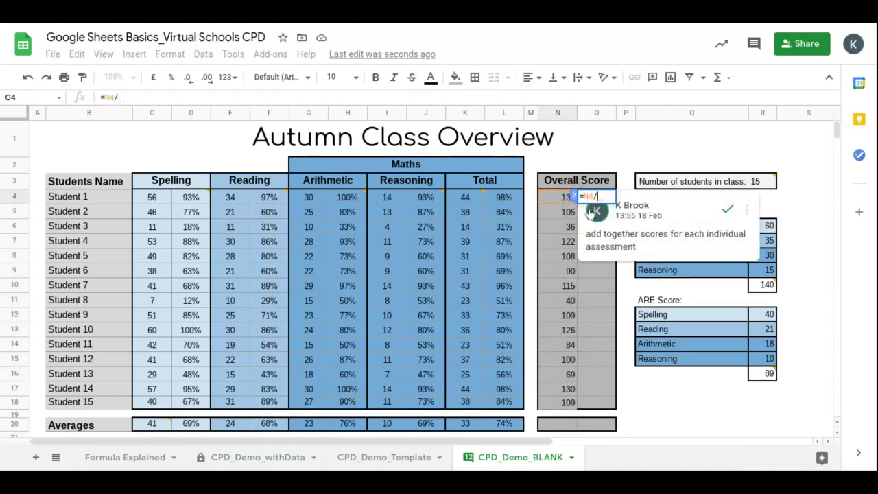
{"action": "left_click", "coordinate": [767, 290]}
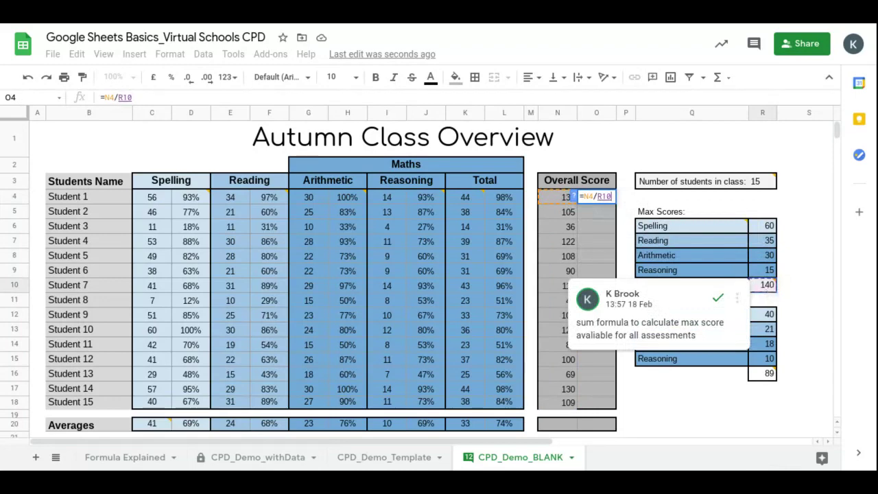
{"action": "key", "text": "Return"}
{"action": "key", "text": "Up"}
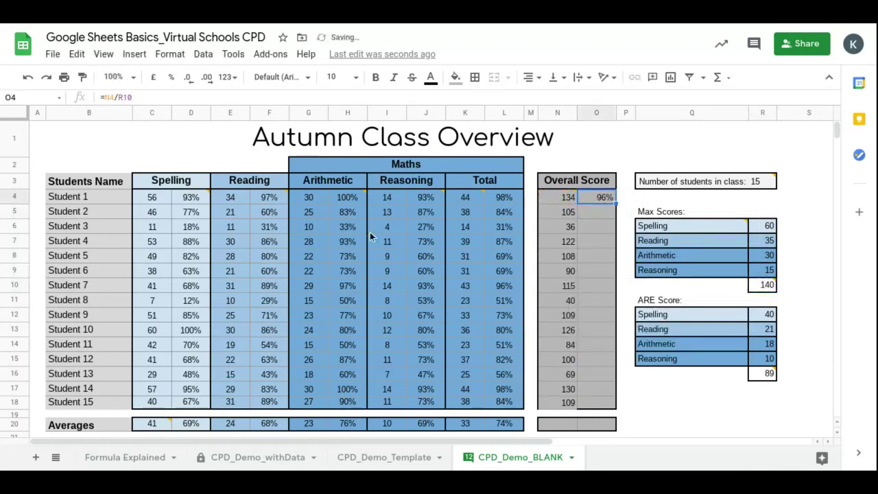
Make the max score reference in O4 absolute as =N4/$R$10 and fill the formula down through O18
{"action": "left_click", "coordinate": [118, 97]}
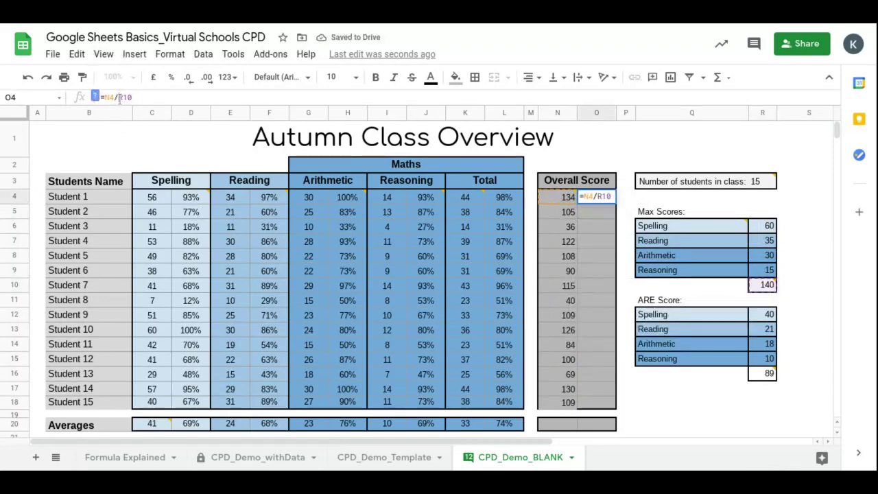
{"action": "type", "text": "$R$"}
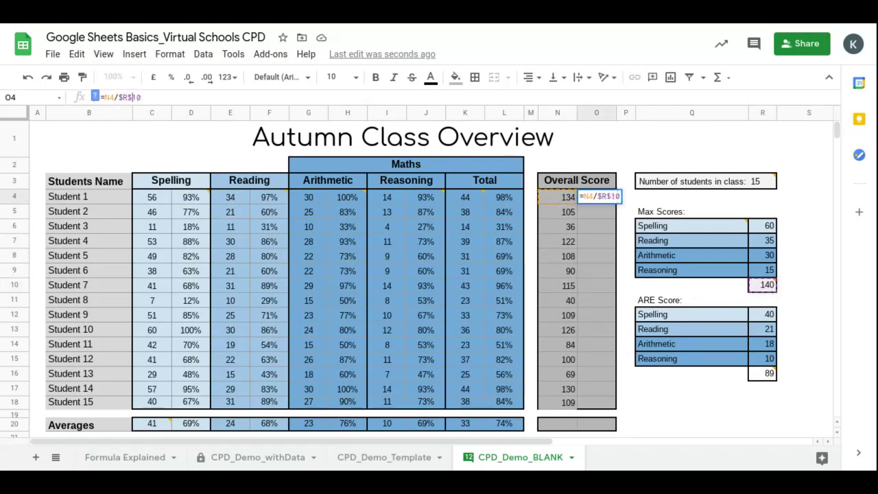
{"action": "key", "text": "Return"}
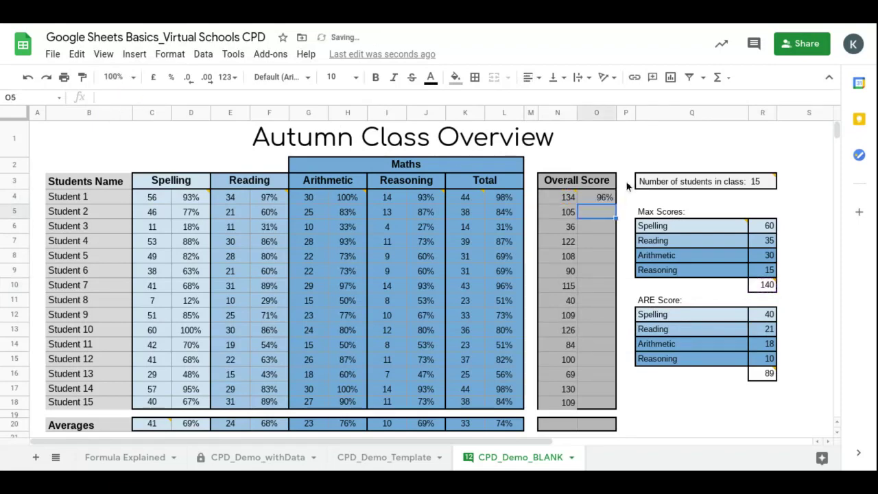
{"action": "left_click", "coordinate": [608, 198]}
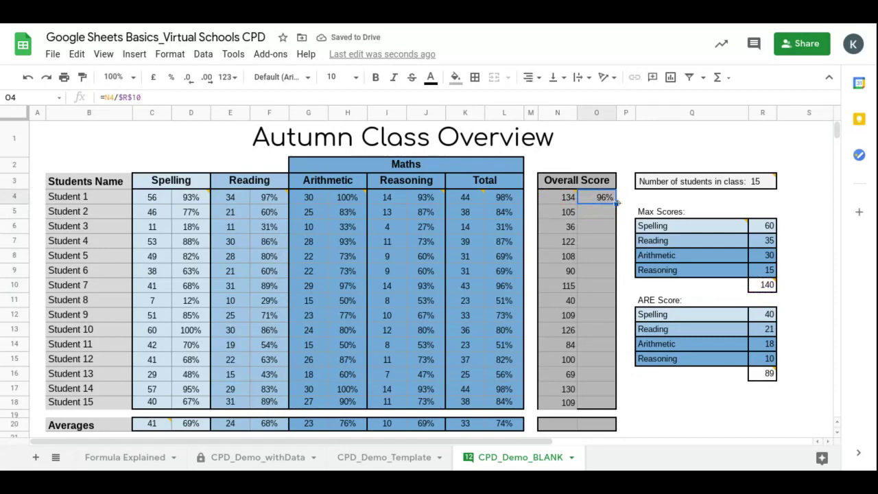
{"action": "left_click_drag", "start_coordinate": [615, 202], "coordinate": [607, 402]}
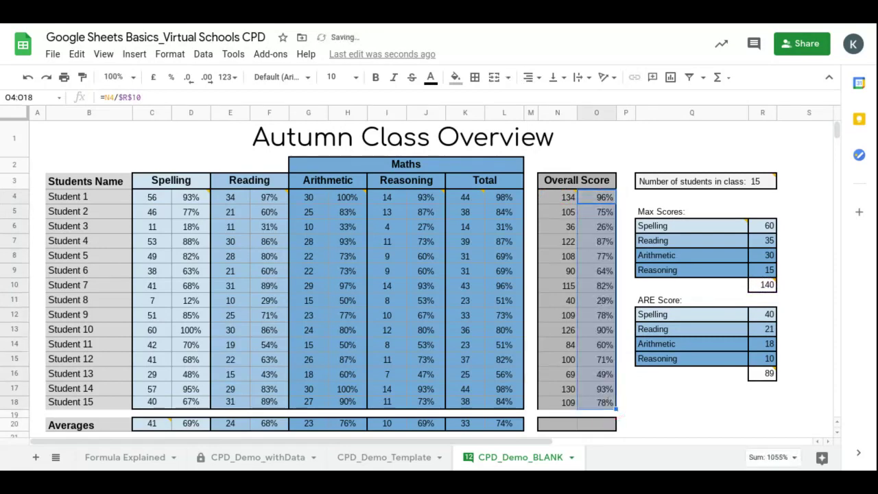
Calculate the class average of the overall scores in N20 with the formula =average(N4:N18)
{"action": "left_click", "coordinate": [564, 423]}
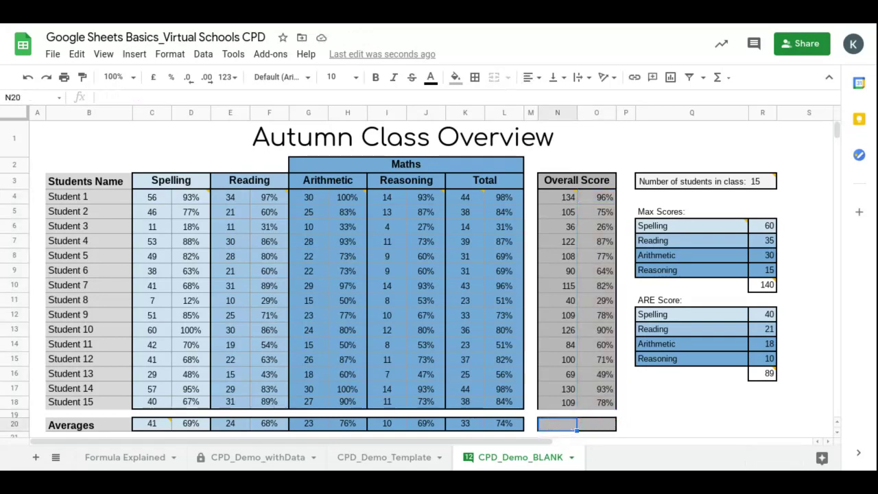
{"action": "type", "text": "=average("}
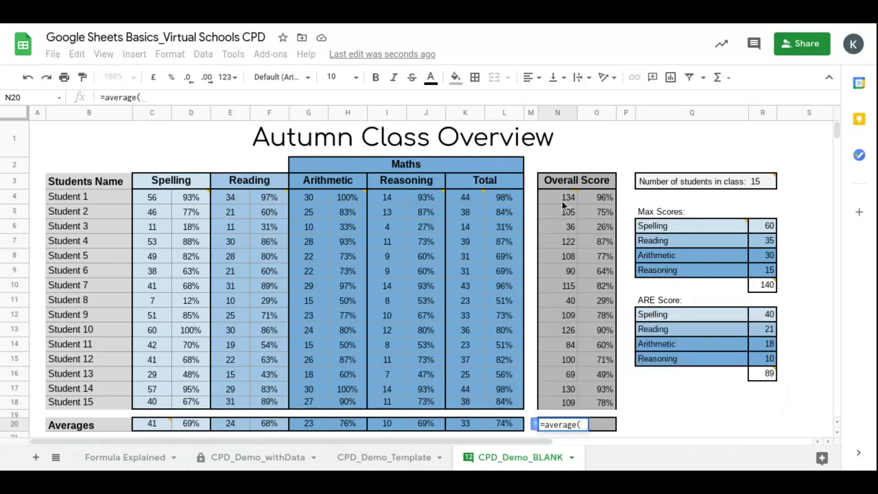
{"action": "left_click_drag", "start_coordinate": [561, 217], "coordinate": [559, 404]}
{"action": "type", "text": ")"}
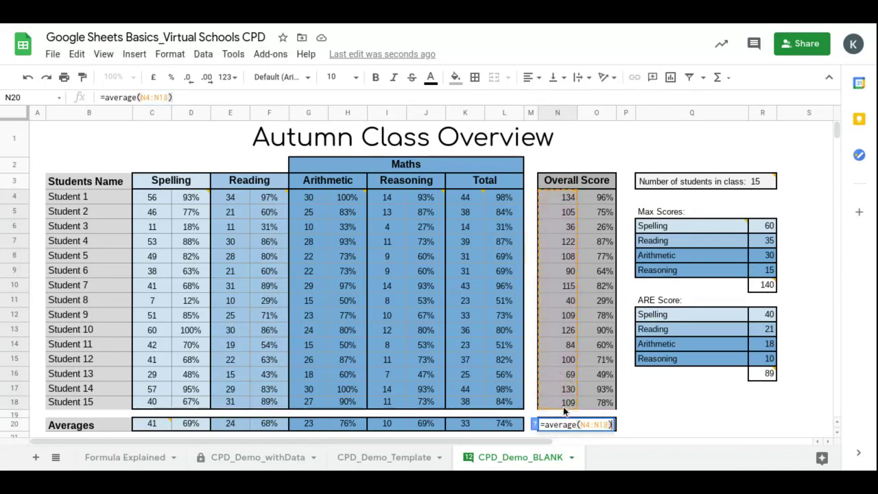
{"action": "key", "text": "Return"}
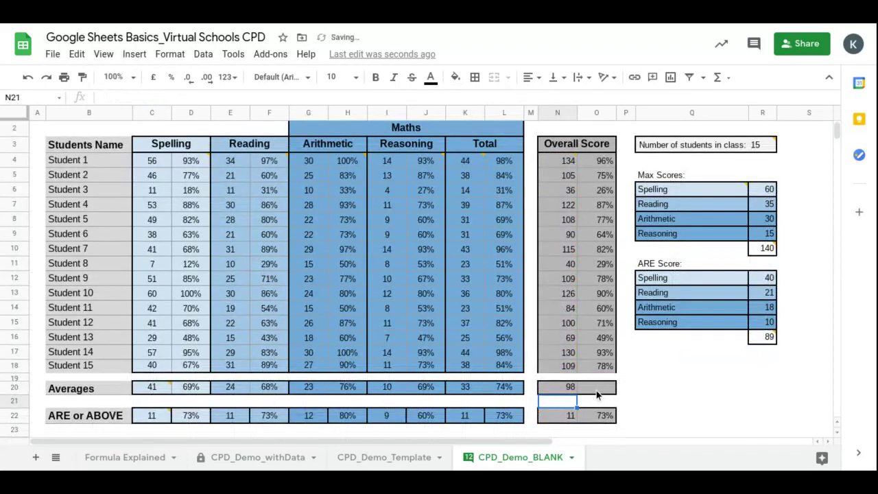
Calculate the average overall percentage in O20 by dividing N20 by the total max score in R10
{"action": "left_click", "coordinate": [596, 391]}
{"action": "type", "text": "="}
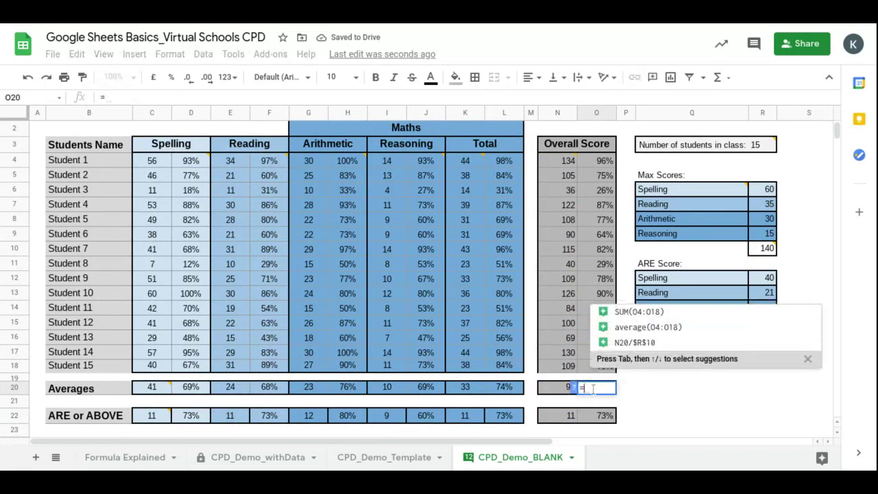
{"action": "left_click", "coordinate": [561, 389]}
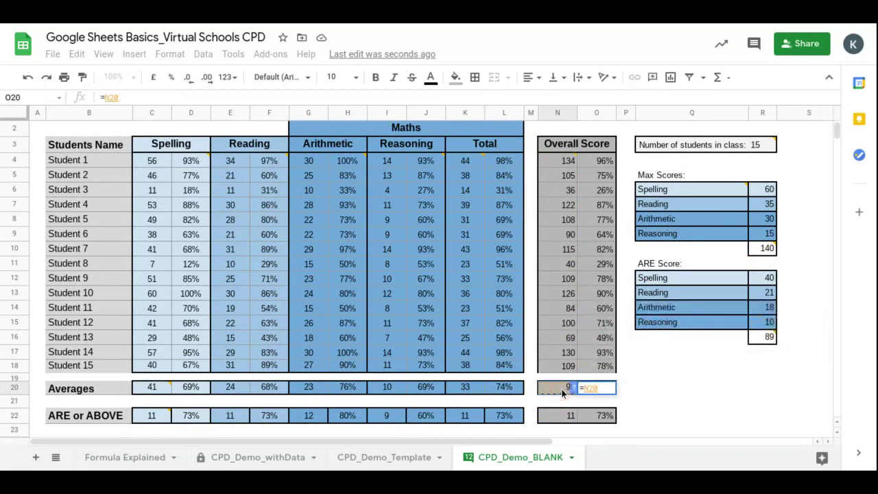
{"action": "type", "text": "/"}
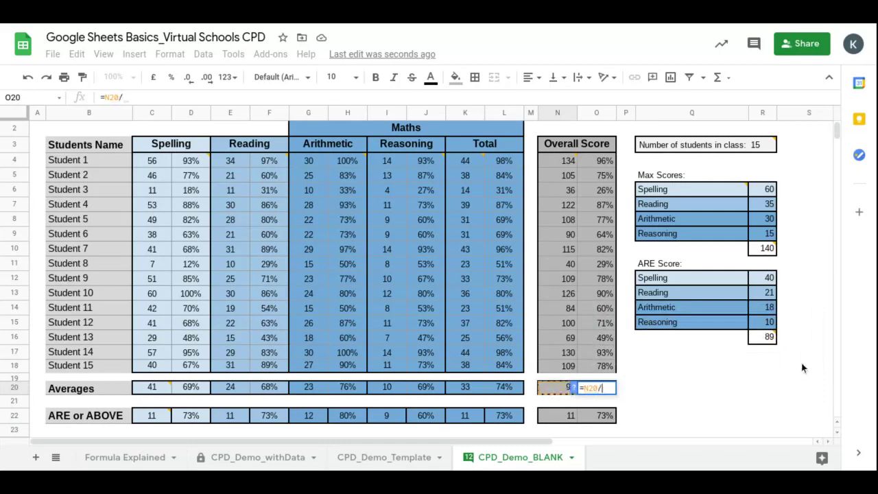
{"action": "left_click", "coordinate": [757, 250]}
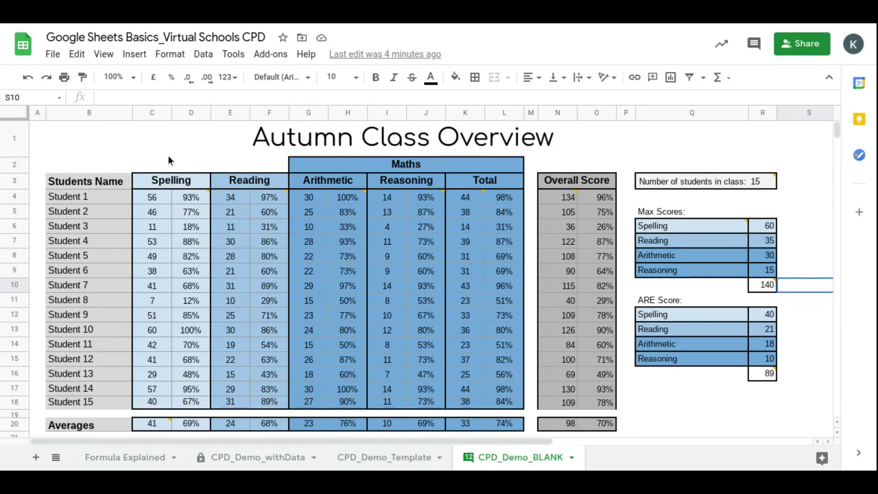
Show the gridlines on the sheet and hide them again
{"action": "left_click", "coordinate": [110, 57]}
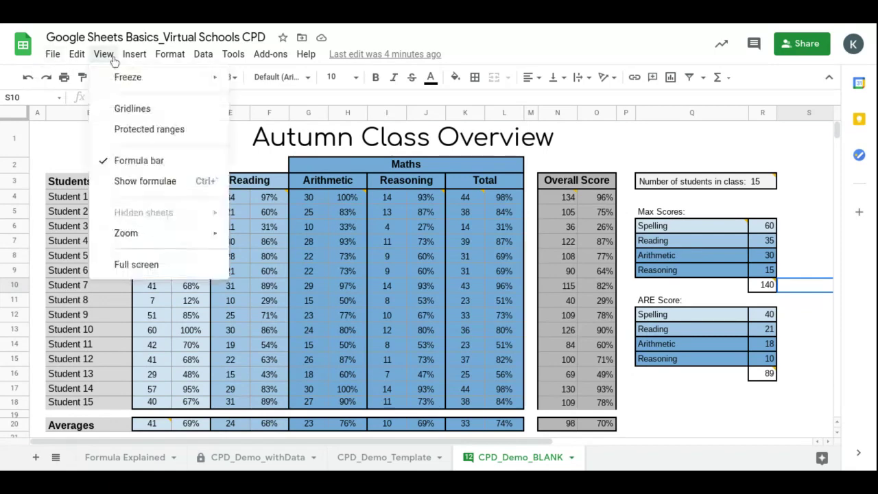
{"action": "left_click", "coordinate": [115, 117]}
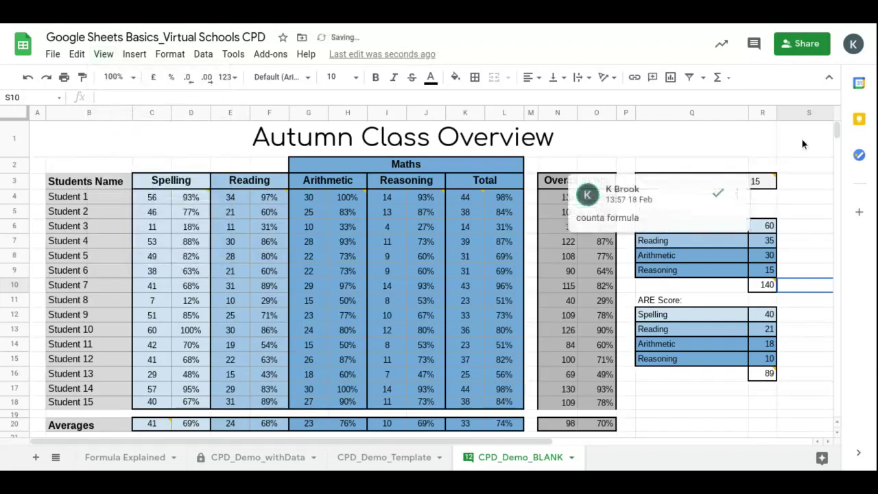
{"action": "mouse_move", "coordinate": [835, 135]}
{"action": "left_mouse_down"}
{"action": "mouse_move", "coordinate": [838, 182]}
{"action": "mouse_move", "coordinate": [840, 123]}
{"action": "left_mouse_up"}
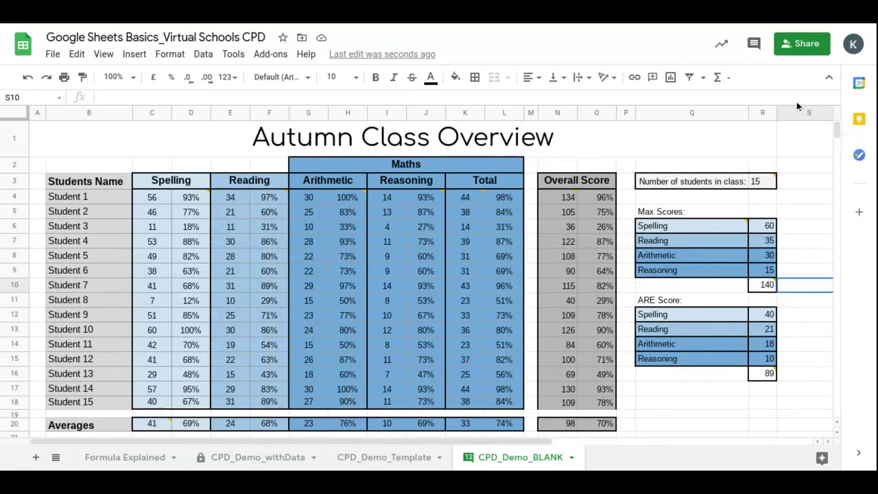
{"action": "left_click", "coordinate": [102, 55]}
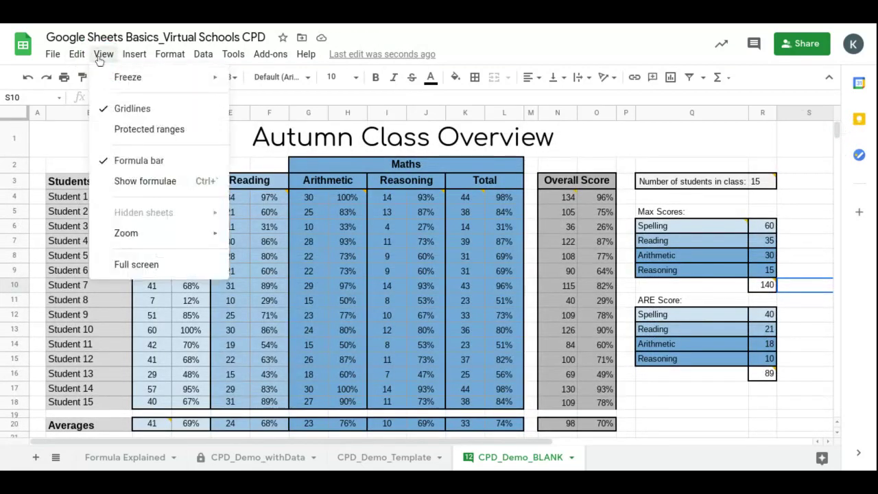
{"action": "left_click", "coordinate": [104, 111]}
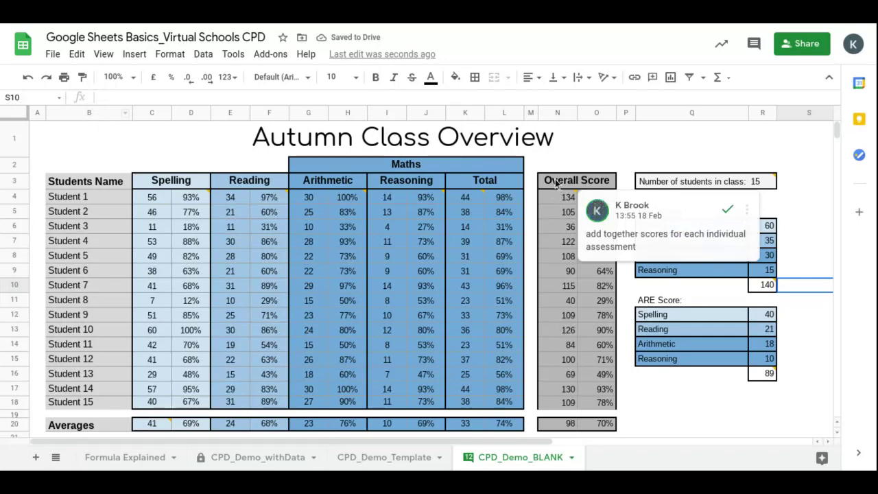
Apply a thicker solid outer border around the Overall Score block N3:O18
{"action": "left_click_drag", "start_coordinate": [557, 184], "coordinate": [598, 406]}
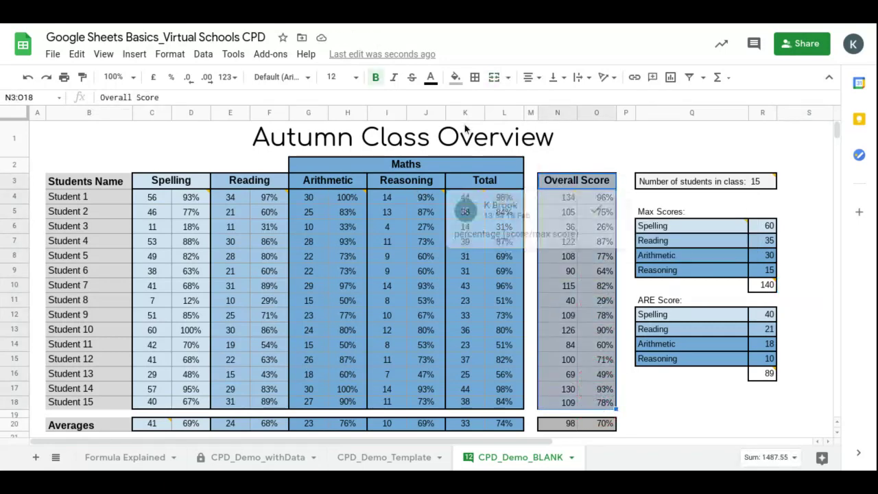
{"action": "left_click", "coordinate": [475, 79]}
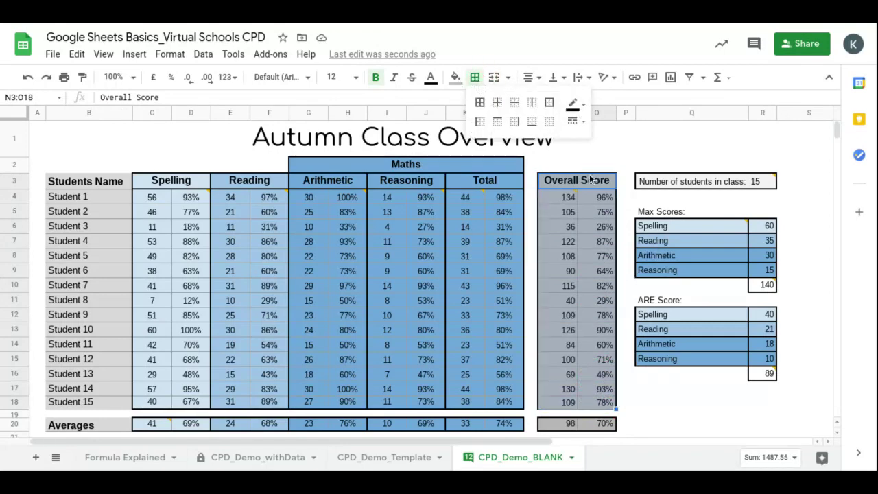
{"action": "left_click", "coordinate": [579, 123]}
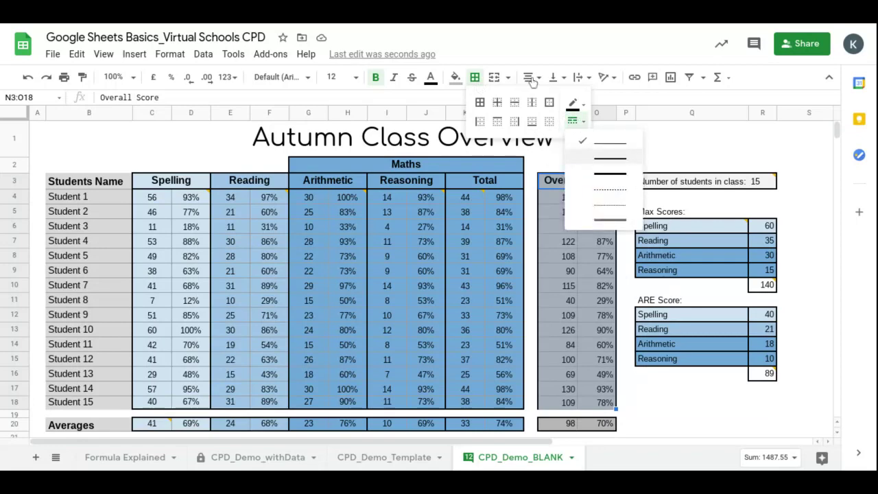
{"action": "left_click", "coordinate": [548, 102]}
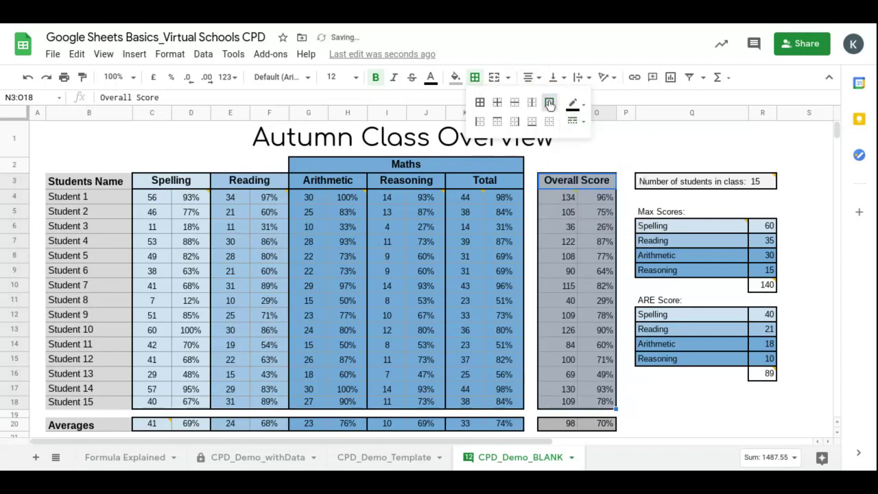
{"action": "left_click", "coordinate": [632, 384]}
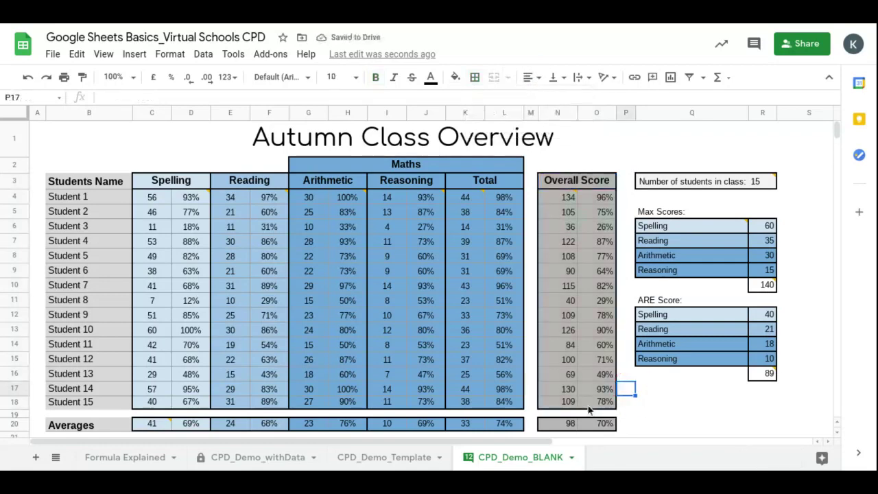
Apply thin solid grey borders to all sides of the empty cells Q19:Q20
{"action": "left_click_drag", "start_coordinate": [661, 413], "coordinate": [676, 430]}
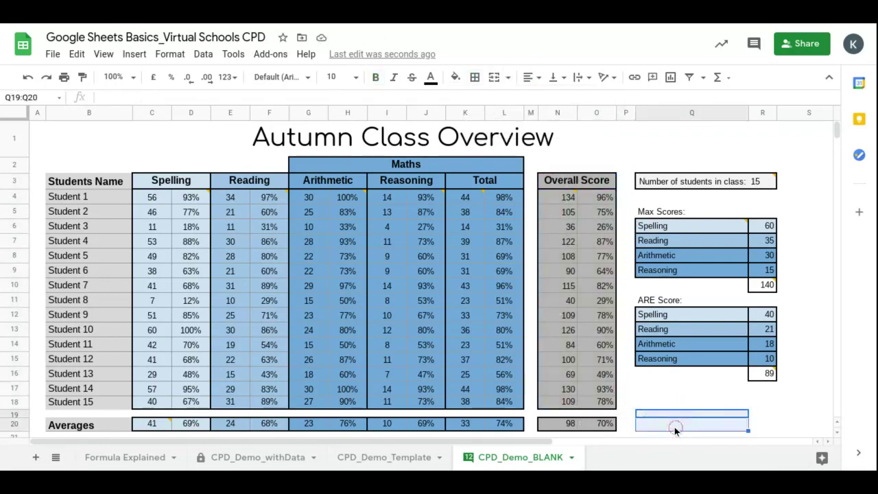
{"action": "left_click", "coordinate": [474, 78]}
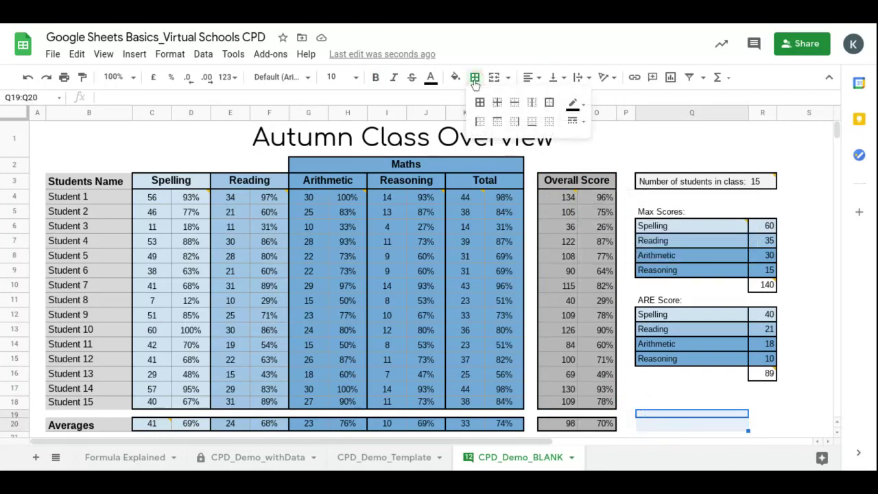
{"action": "left_click", "coordinate": [570, 119]}
{"action": "left_click", "coordinate": [588, 146]}
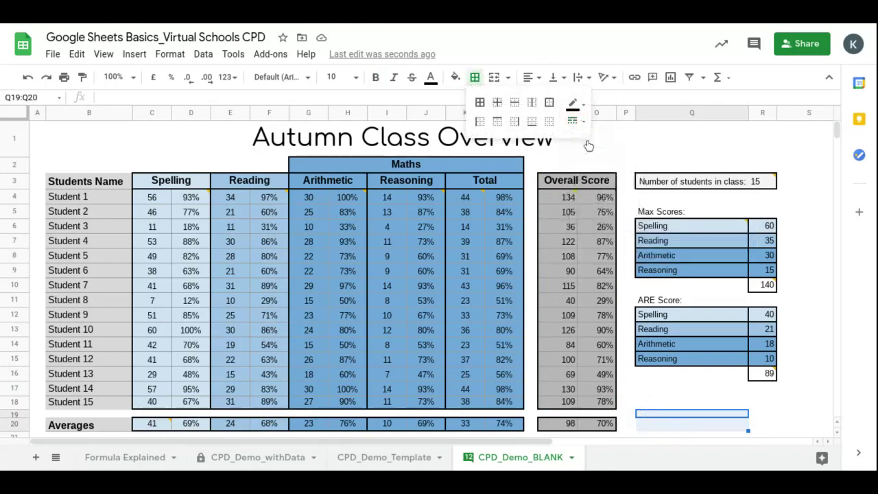
{"action": "left_click", "coordinate": [574, 105]}
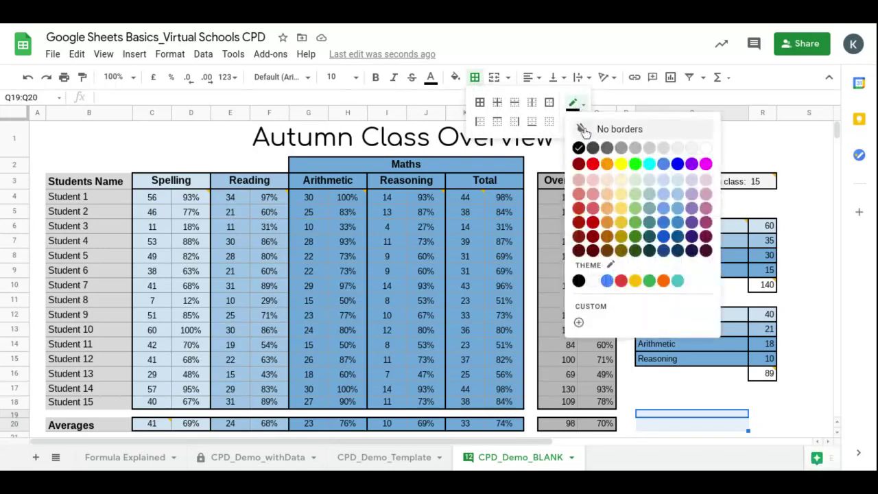
{"action": "left_click", "coordinate": [621, 147]}
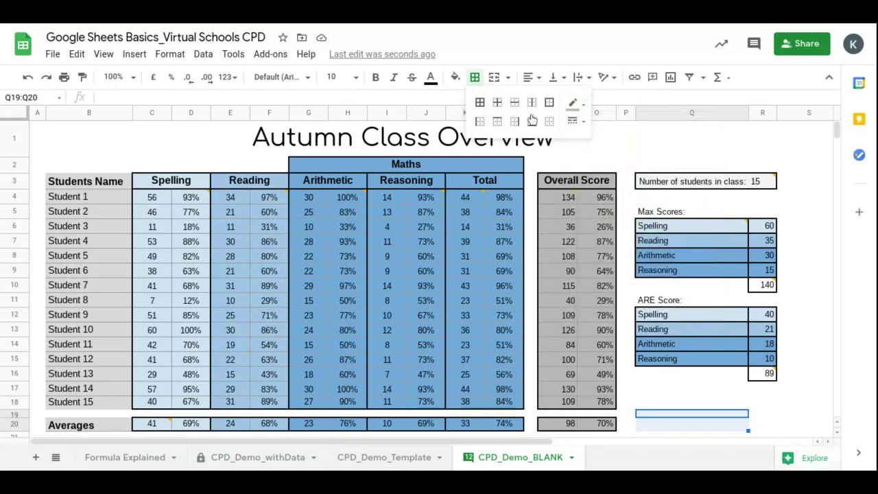
{"action": "left_click", "coordinate": [480, 103]}
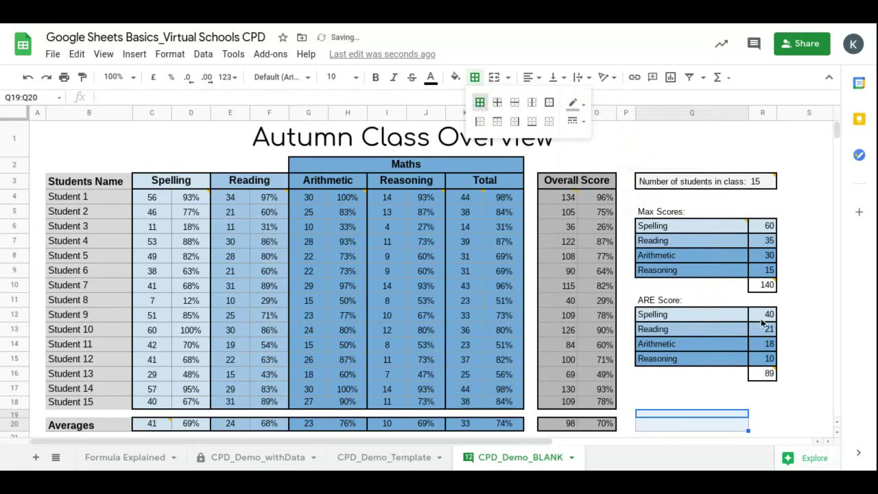
Clear the grey borders from Q19:Q20 by filling the blank, borderless cell Q17 down to Q20
{"action": "left_click", "coordinate": [775, 425]}
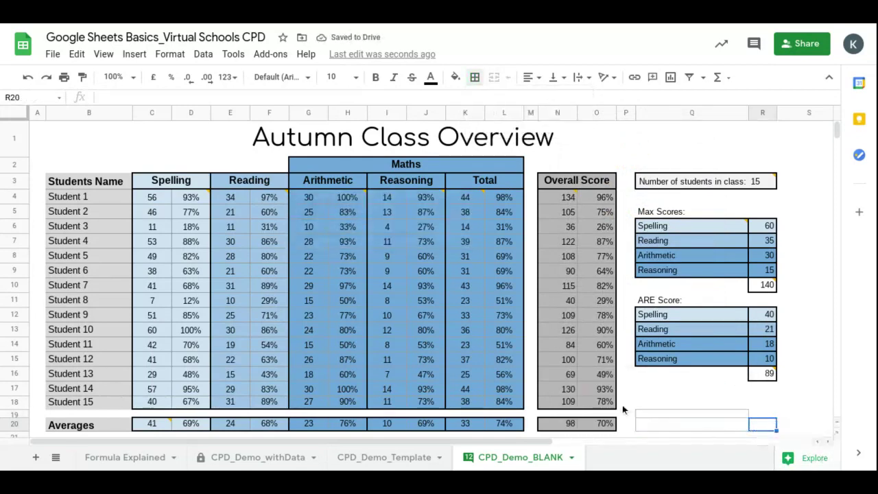
{"action": "left_click", "coordinate": [676, 388]}
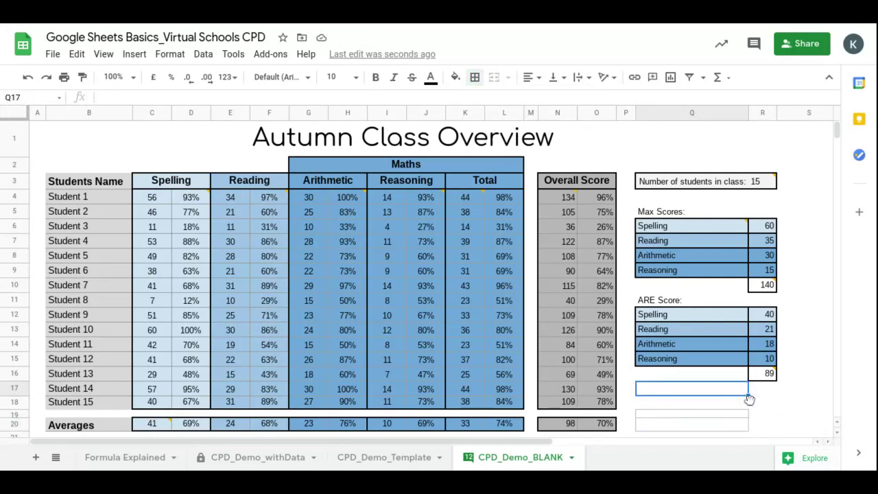
{"action": "left_click_drag", "start_coordinate": [747, 393], "coordinate": [753, 428]}
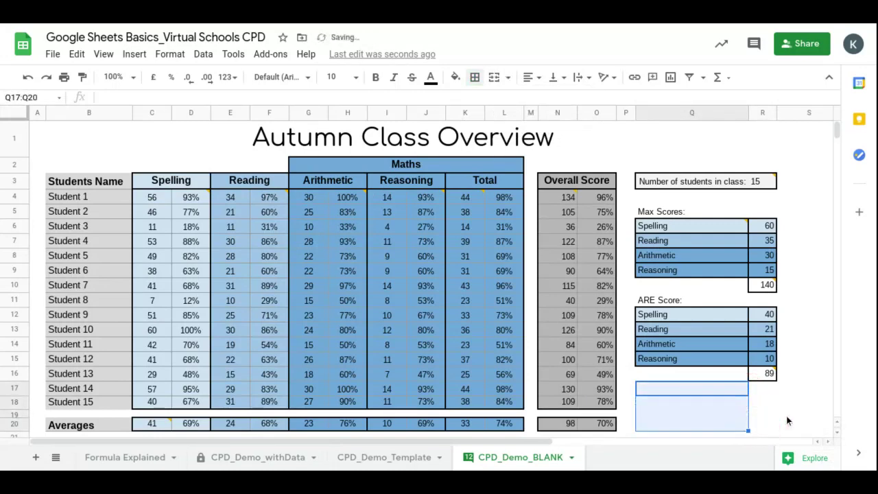
{"action": "left_click", "coordinate": [804, 413]}
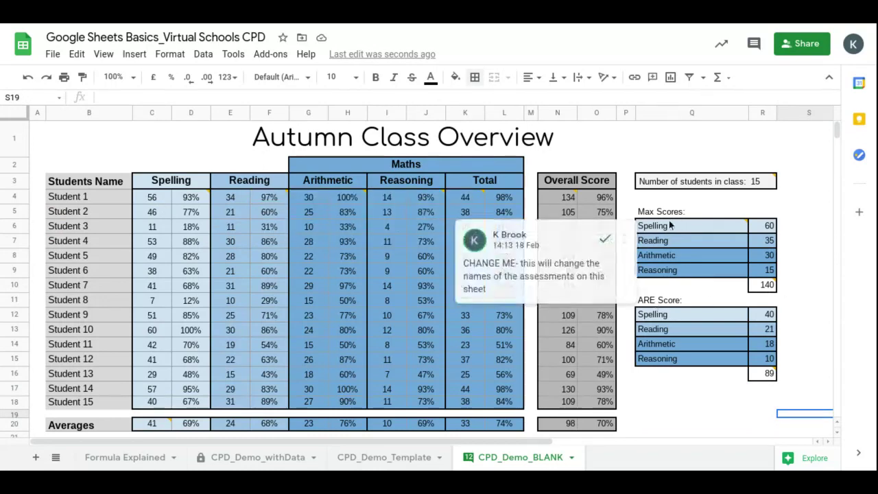
Change the first assessment name under Max Scores in Q6 to Test 1, and restore it to Spelling
{"action": "left_click", "coordinate": [651, 230]}
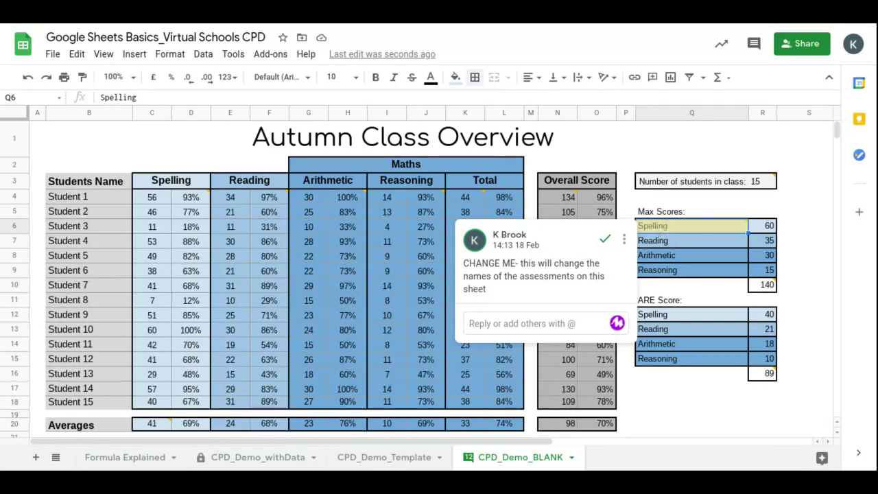
{"action": "type", "text": "Test 1"}
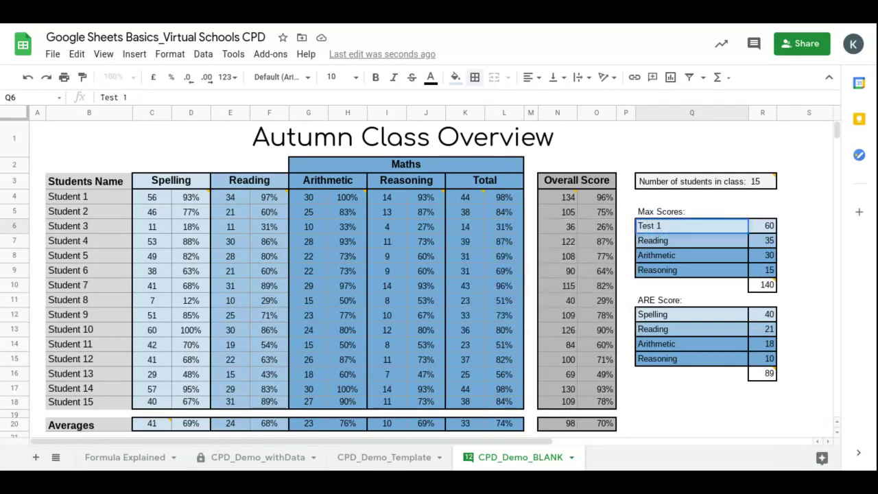
{"action": "key", "text": "Return"}
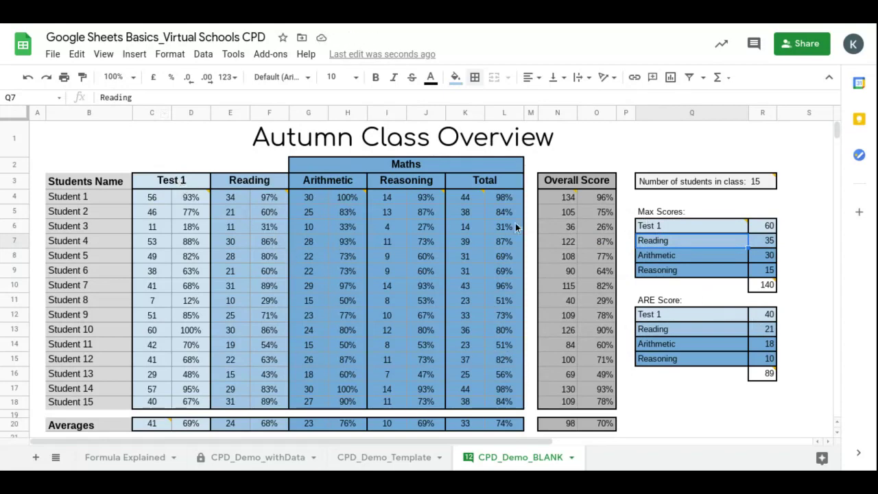
{"action": "left_click", "coordinate": [654, 226]}
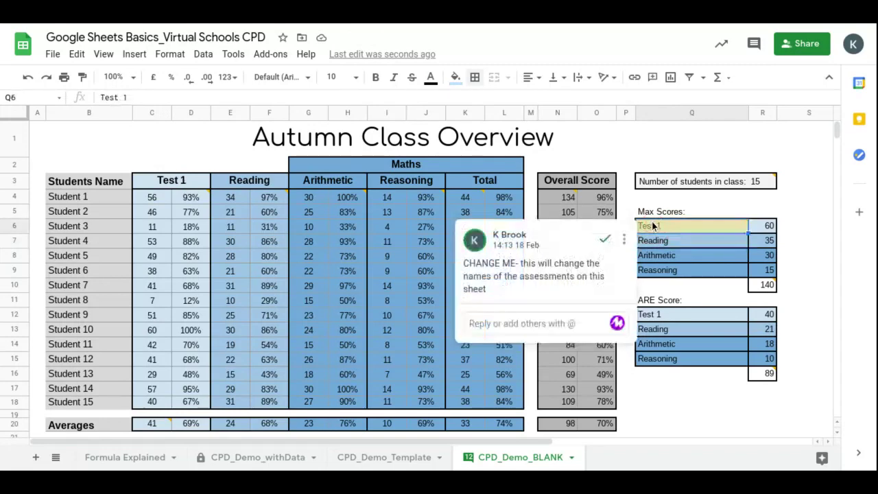
{"action": "type", "text": "Spelling"}
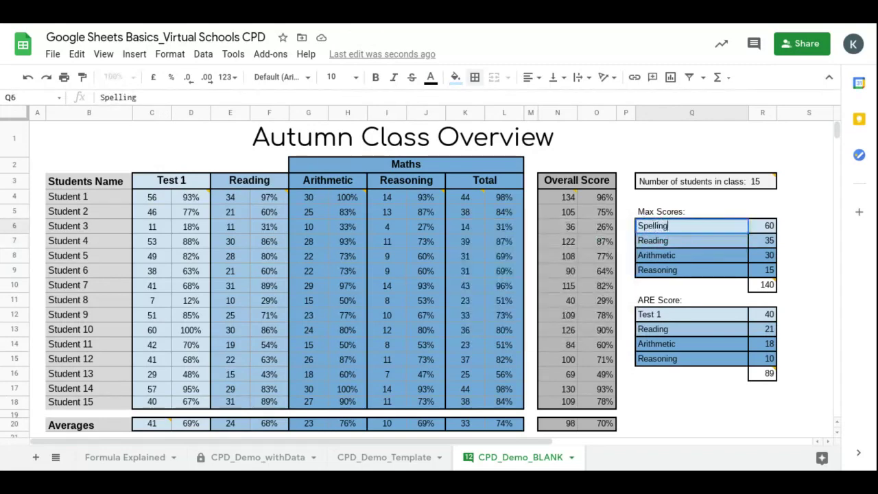
{"action": "key", "text": "Return"}
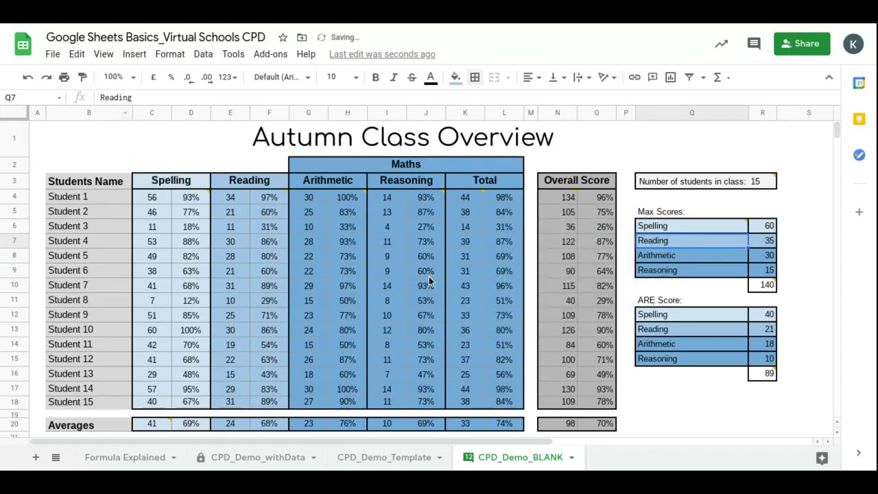
Check the Spelling header's formula in C3 and link the first ARE Score label in Q12 to the Max Scores label with =Q6
{"action": "left_click", "coordinate": [182, 181]}
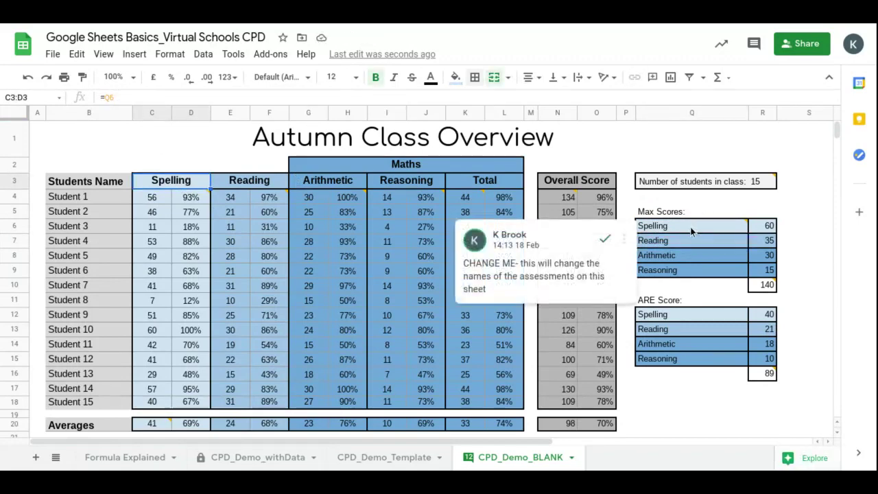
{"action": "left_click", "coordinate": [691, 317]}
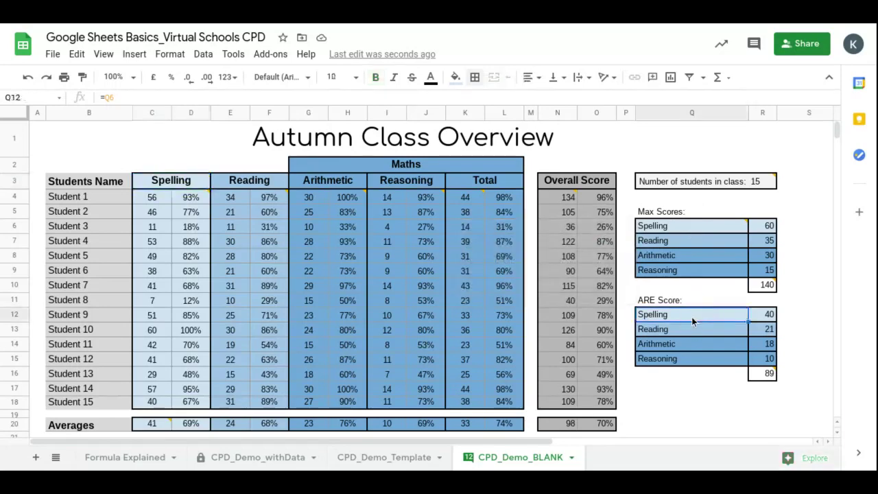
{"action": "type", "text": "="}
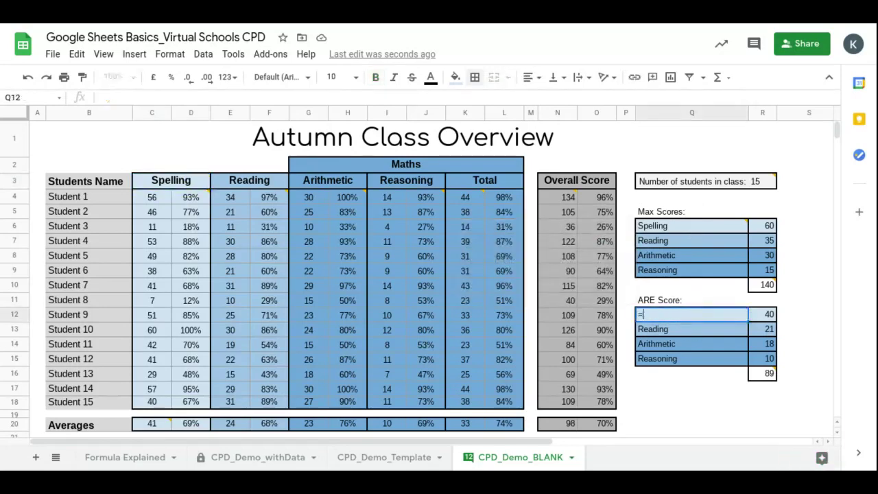
{"action": "left_click", "coordinate": [666, 223]}
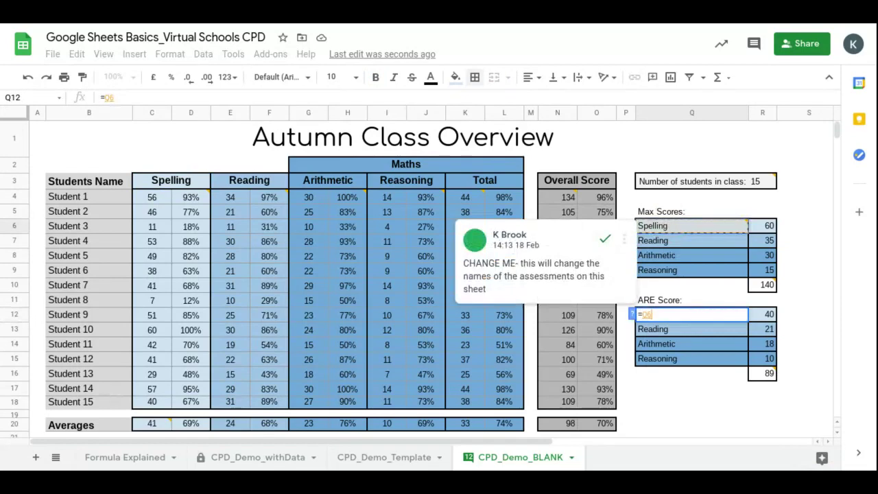
{"action": "key", "text": "Return"}
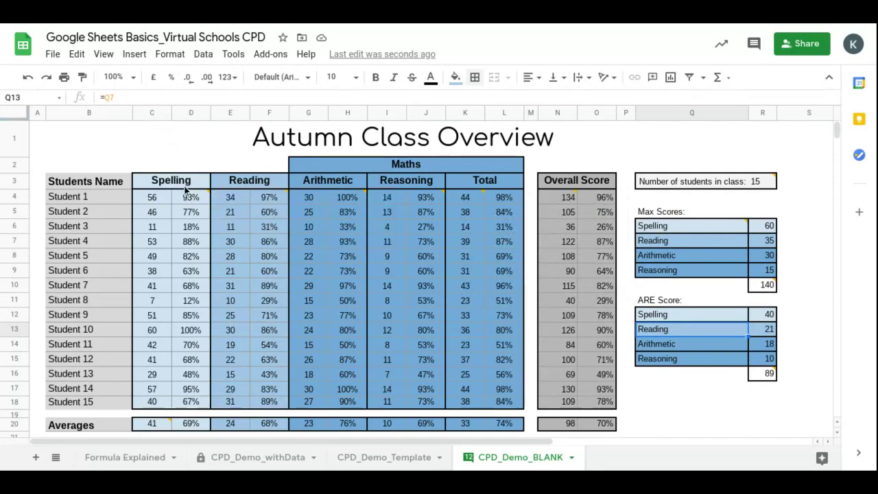
Inspect the Spelling source label in Q6, its linked cells Q12 and C3, and the merged title cell A1:R1
{"action": "left_click", "coordinate": [709, 233]}
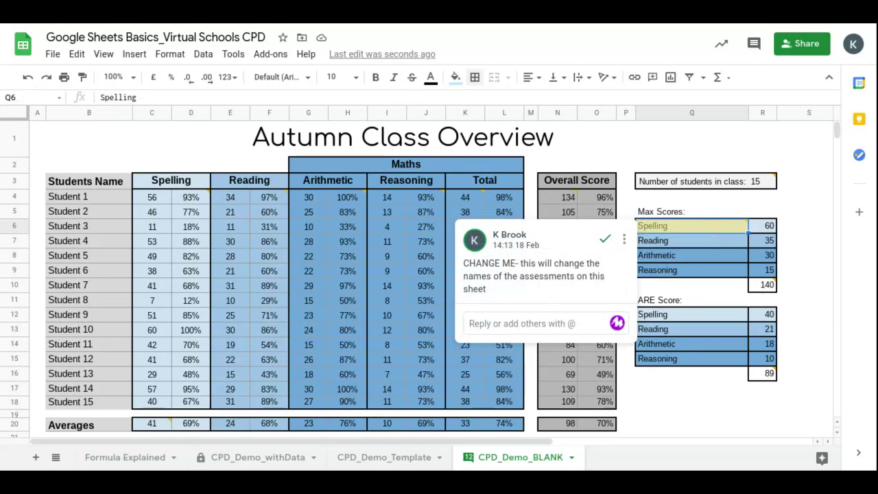
{"action": "left_click", "coordinate": [709, 315]}
{"action": "left_click", "coordinate": [203, 181]}
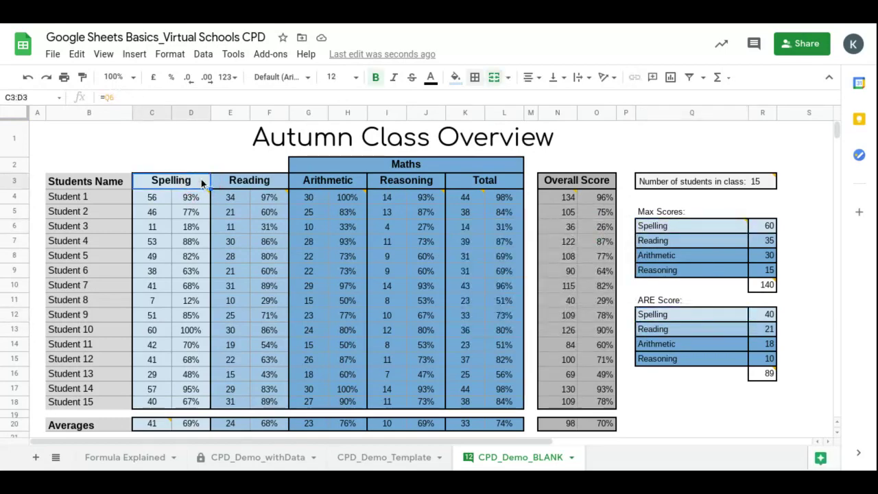
{"action": "left_click", "coordinate": [293, 137]}
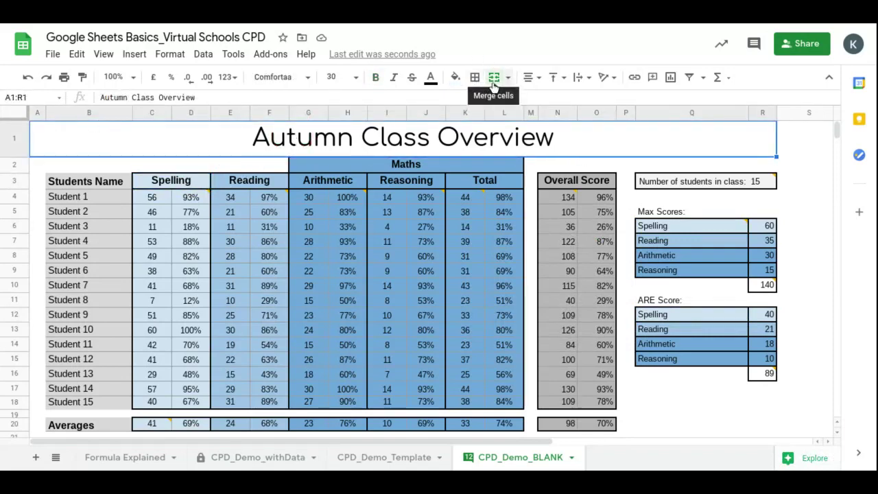
{"action": "mouse_move", "coordinate": [566, 198]}
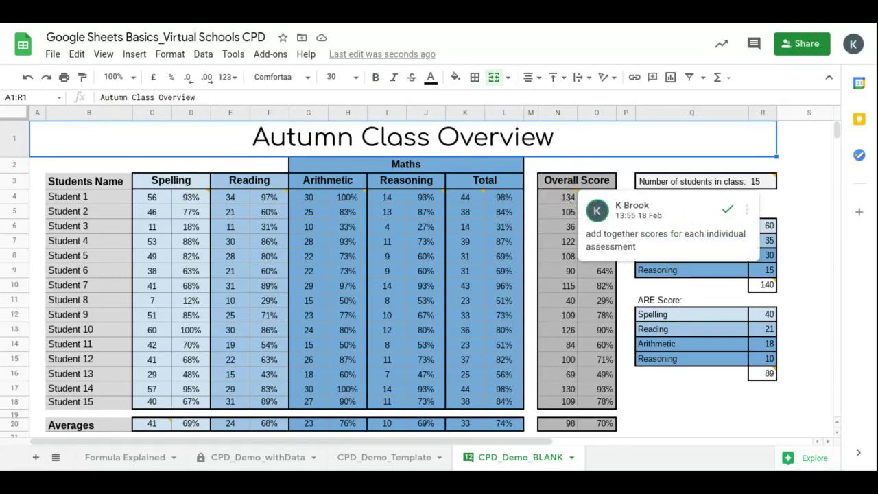
{"action": "left_click", "coordinate": [689, 394]}
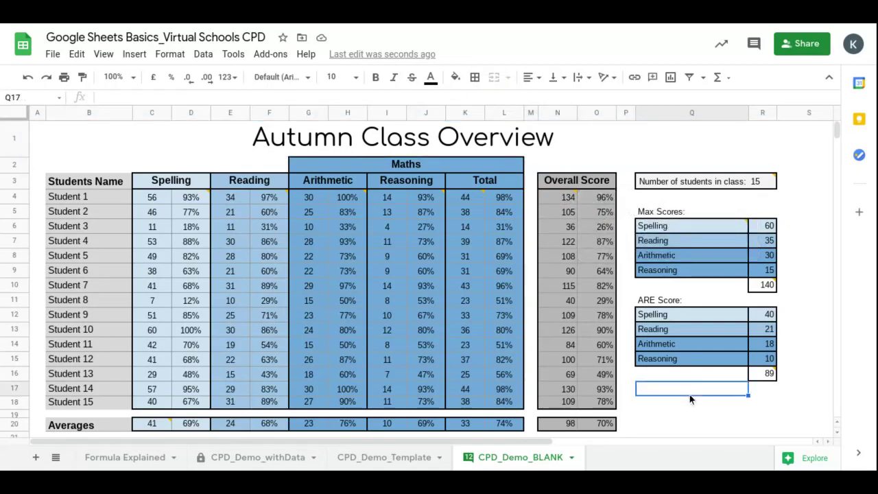